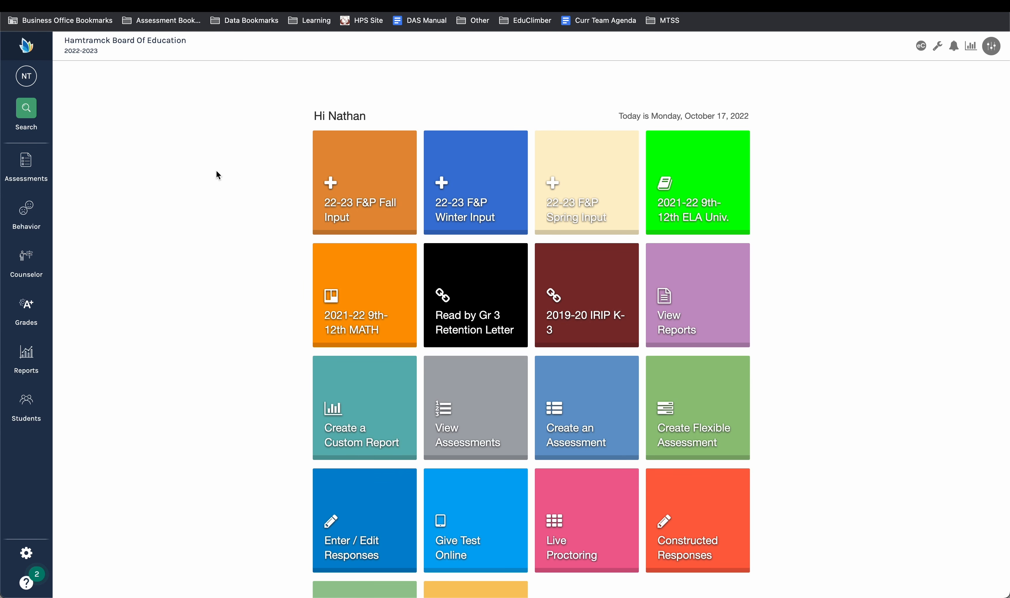
- Switch to eduCLIMBER, dismiss the district login message and open the smartFORMS area
click(922, 46)
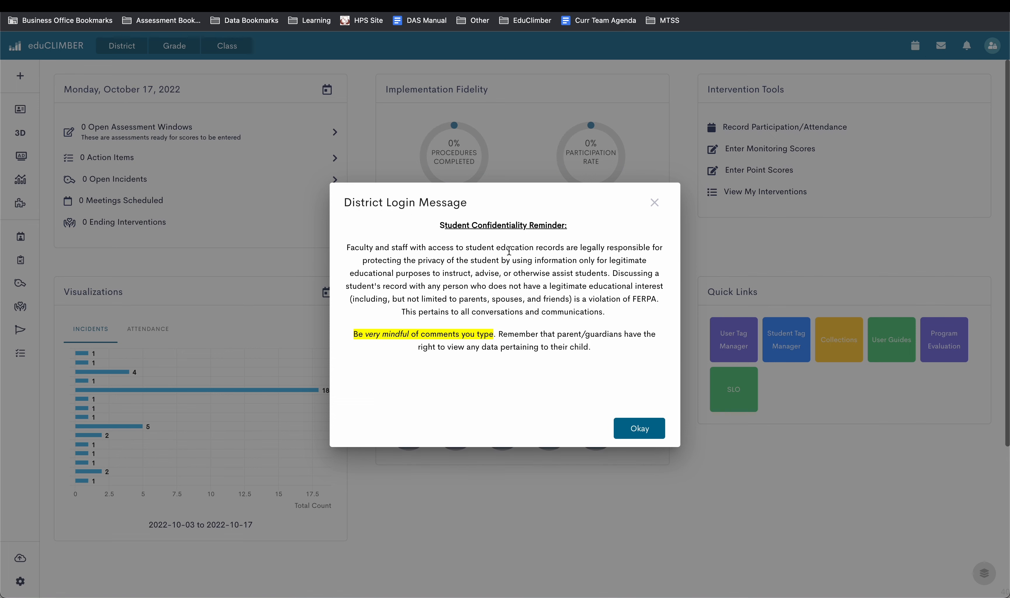
click(642, 430)
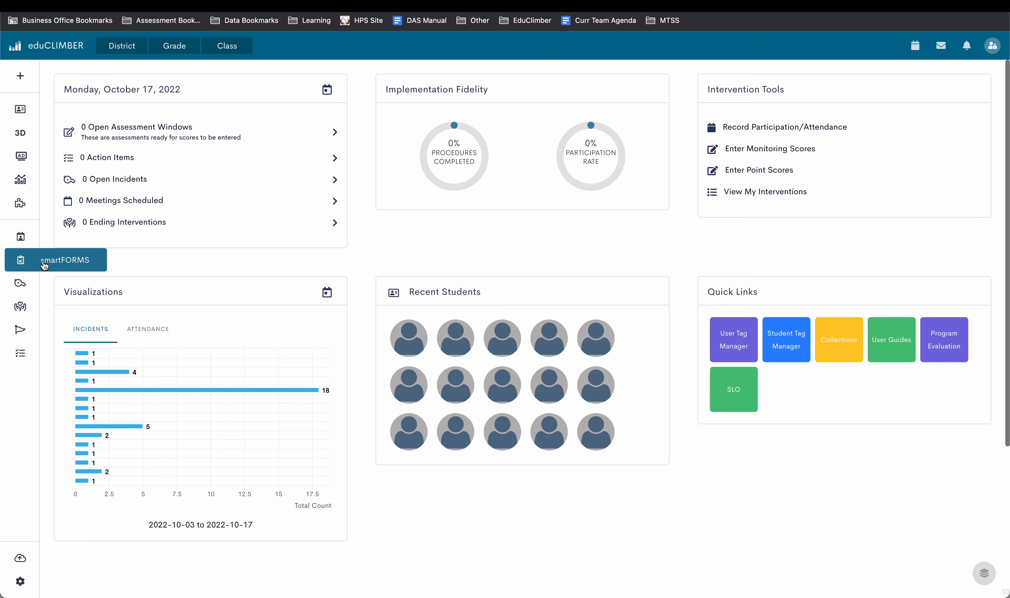
click(32, 265)
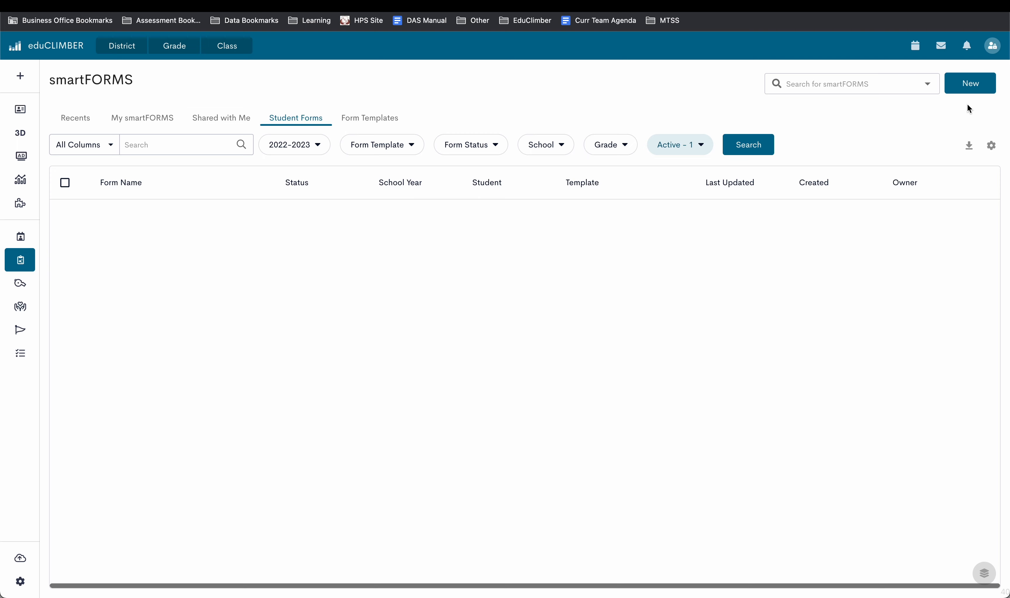
- Start a new smartFORM based on the HPS K-3 IRIP 2022 - 2023 template
click(968, 84)
click(967, 83)
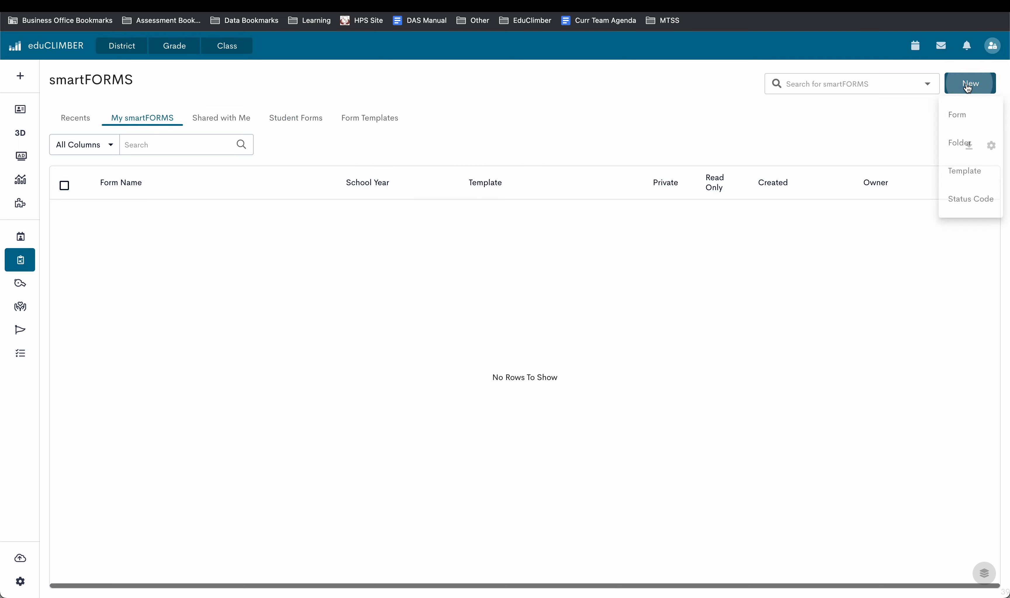
click(959, 119)
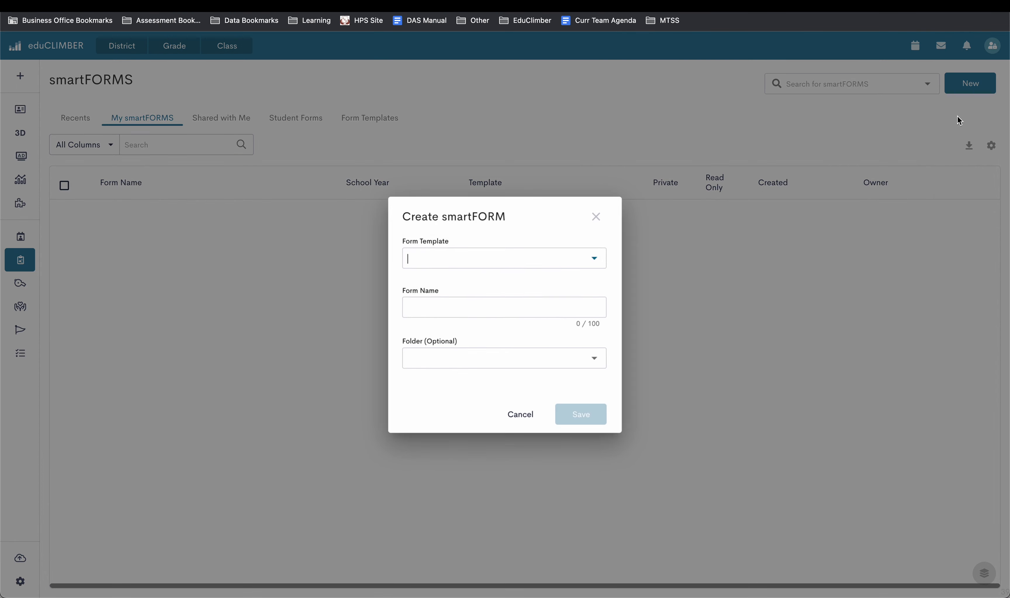
click(595, 262)
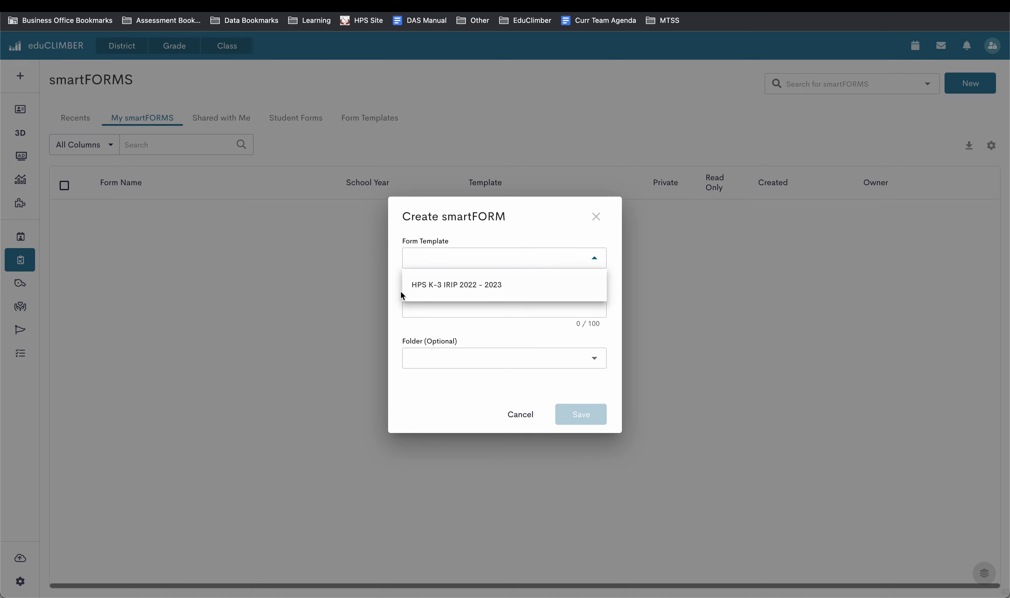
click(435, 287)
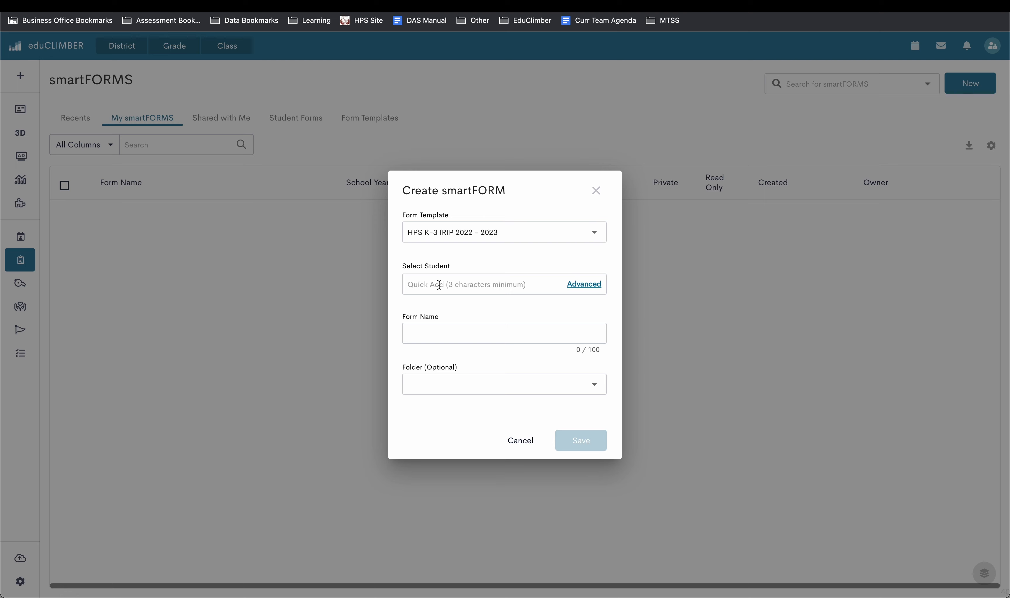
- List students in the advanced selection by teacher and course, choosing the teacher's name and the Y Reading/Language Arts course
click(585, 285)
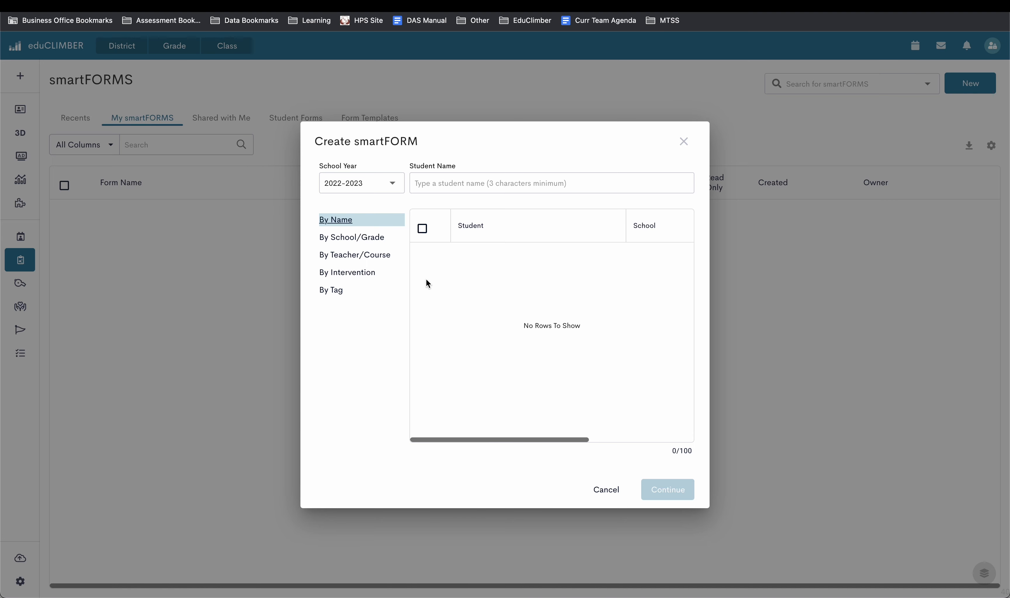
click(356, 255)
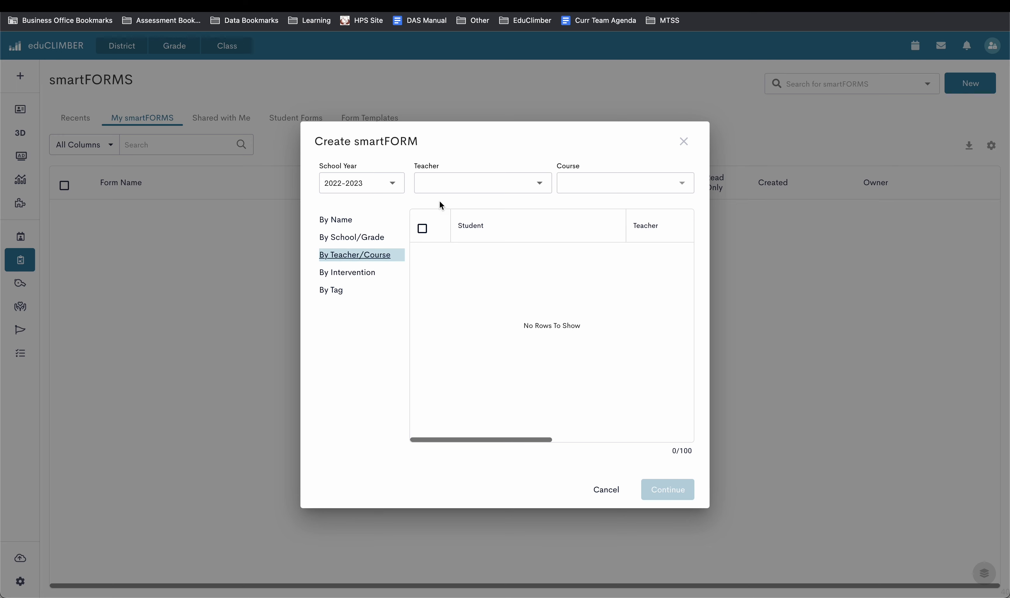
click(444, 183)
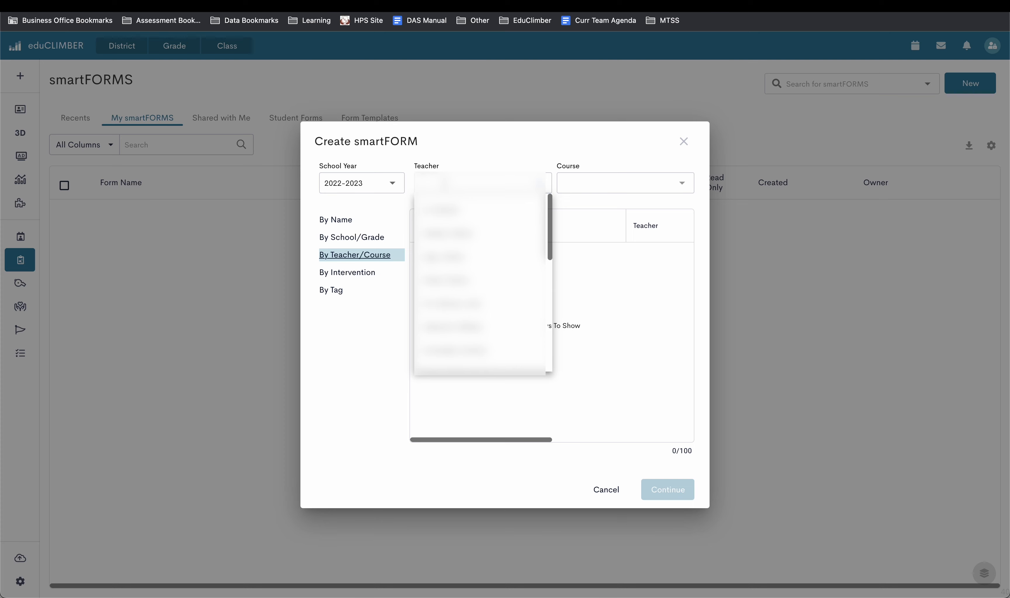
text(smi)
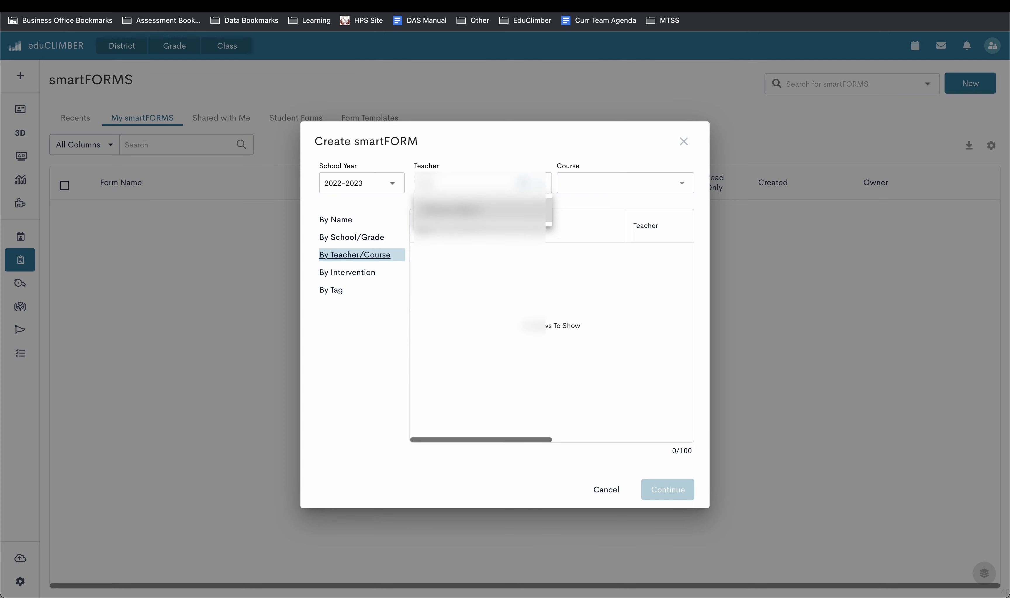
click(481, 209)
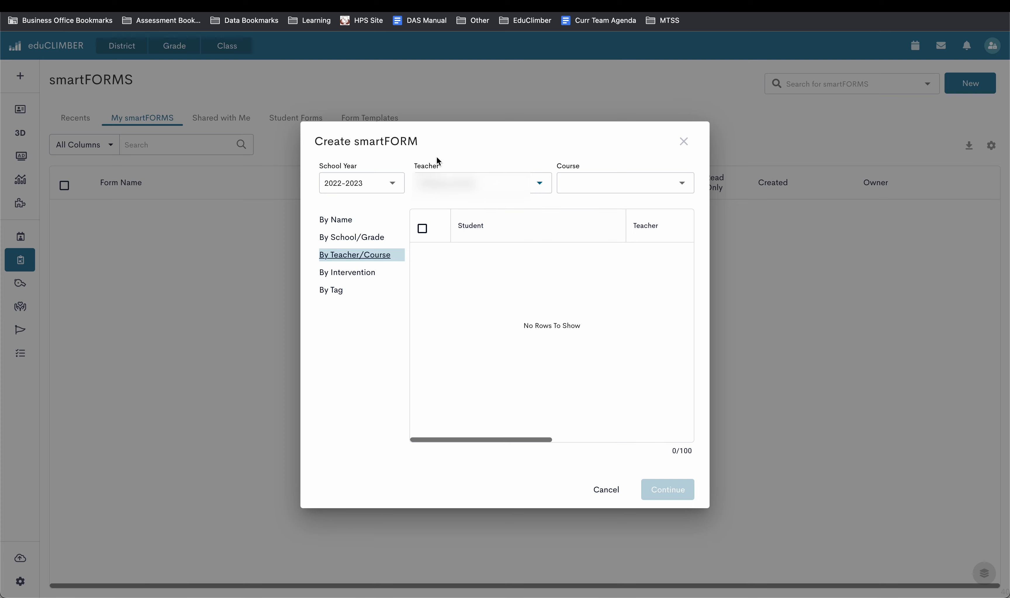
click(682, 183)
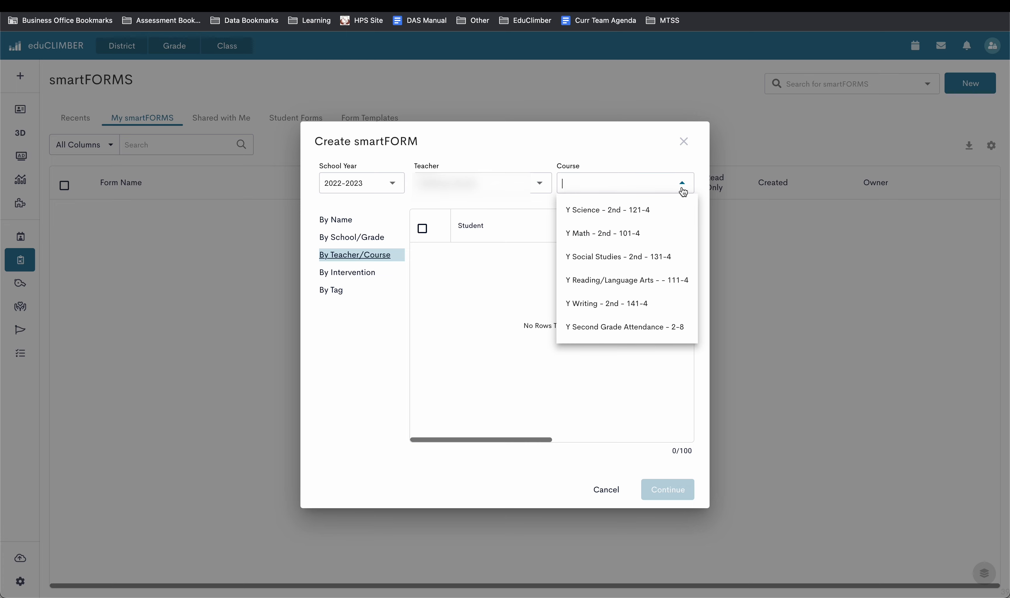
click(622, 283)
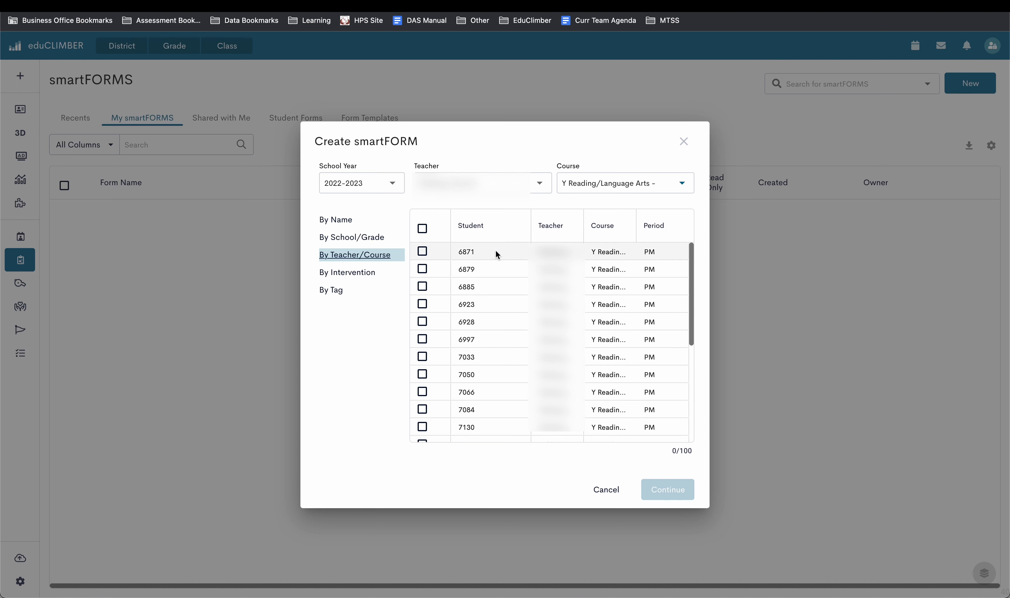
click(423, 230)
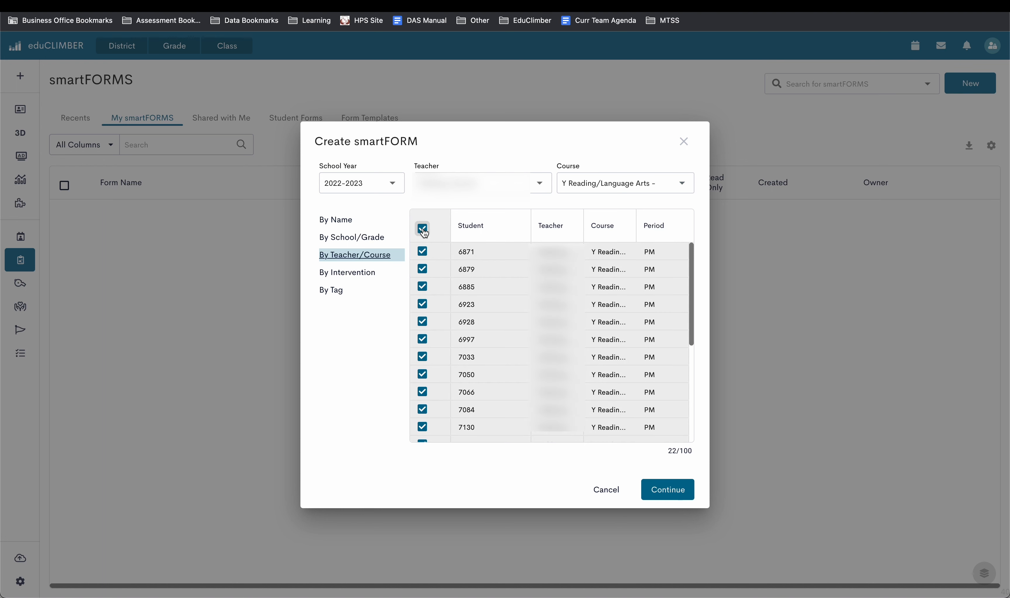
scroll(477, 382, down, 3)
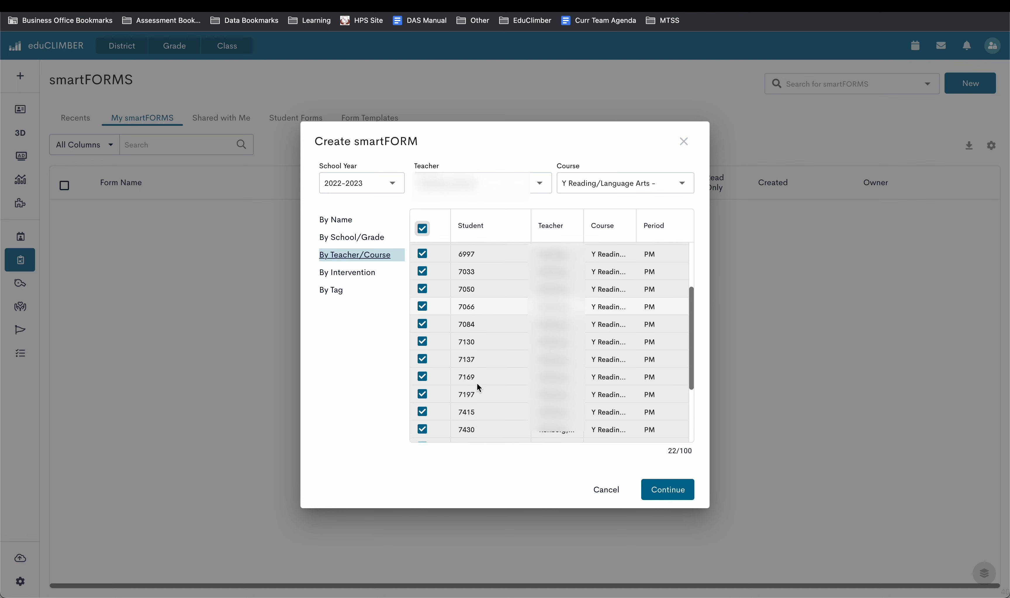
scroll(479, 387, up, 3)
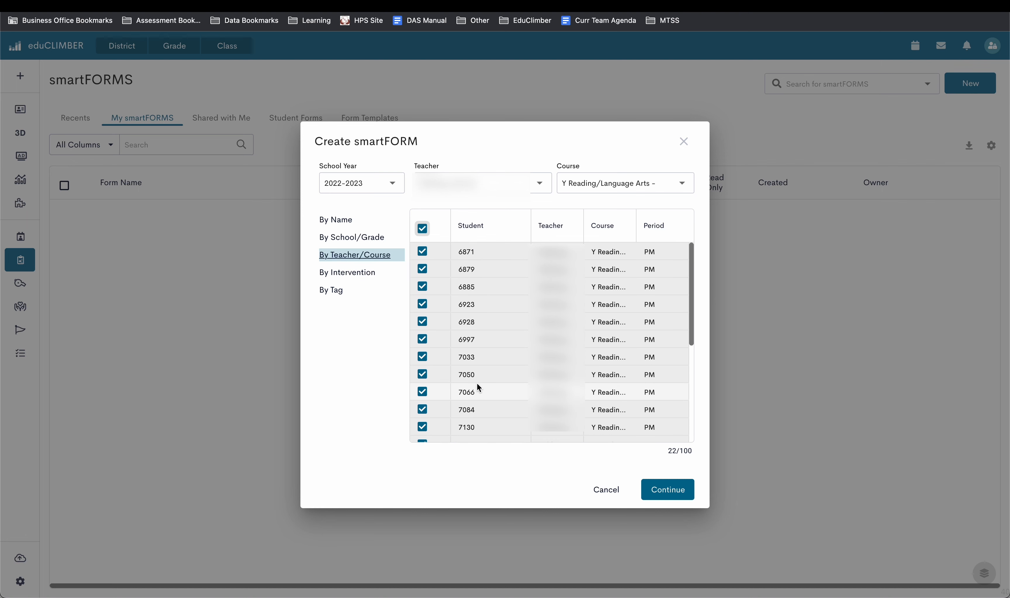
click(423, 252)
click(423, 269)
click(423, 286)
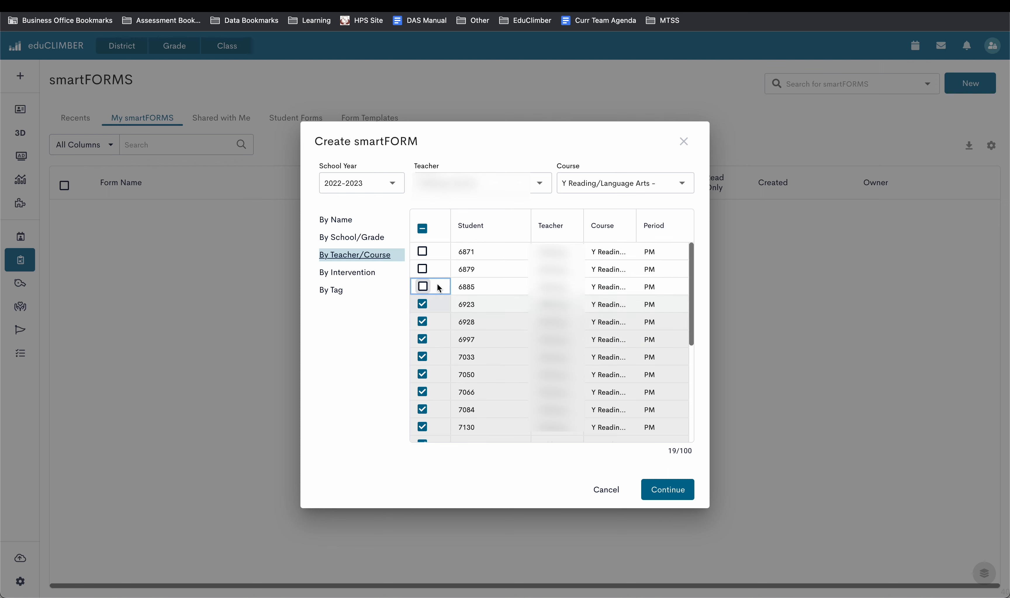
click(423, 229)
- Select the first, third, fourth, fifth and seventh through ninth students in the class list and continue
click(423, 251)
click(422, 286)
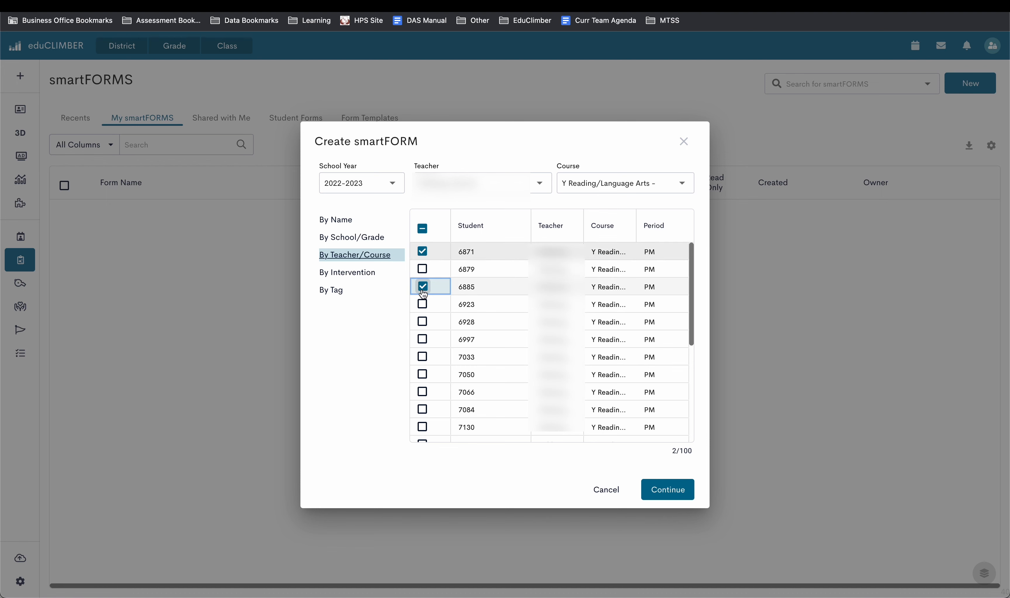
click(423, 304)
click(423, 321)
click(422, 358)
click(423, 374)
click(422, 392)
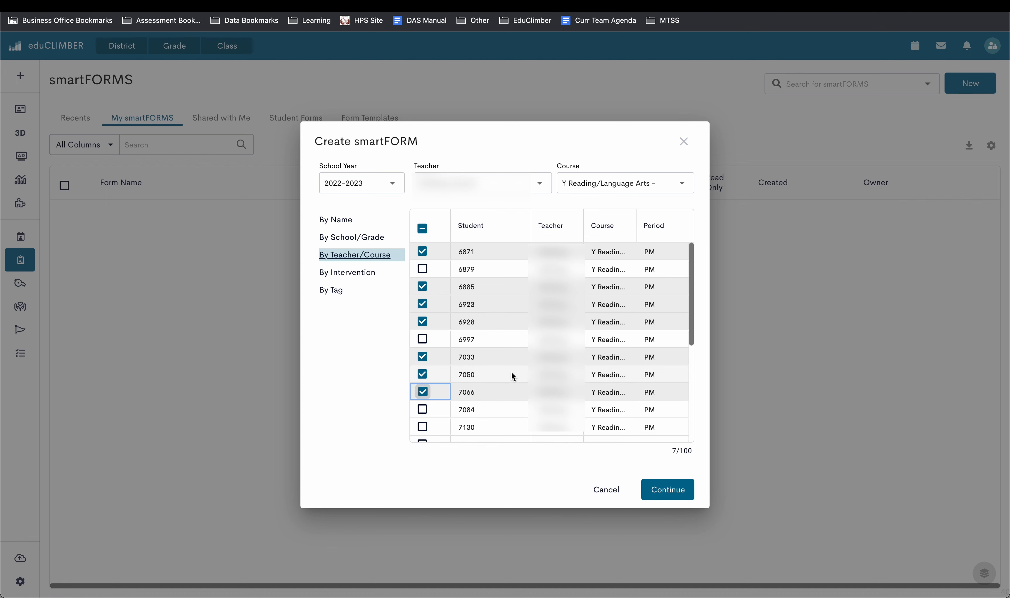
click(662, 492)
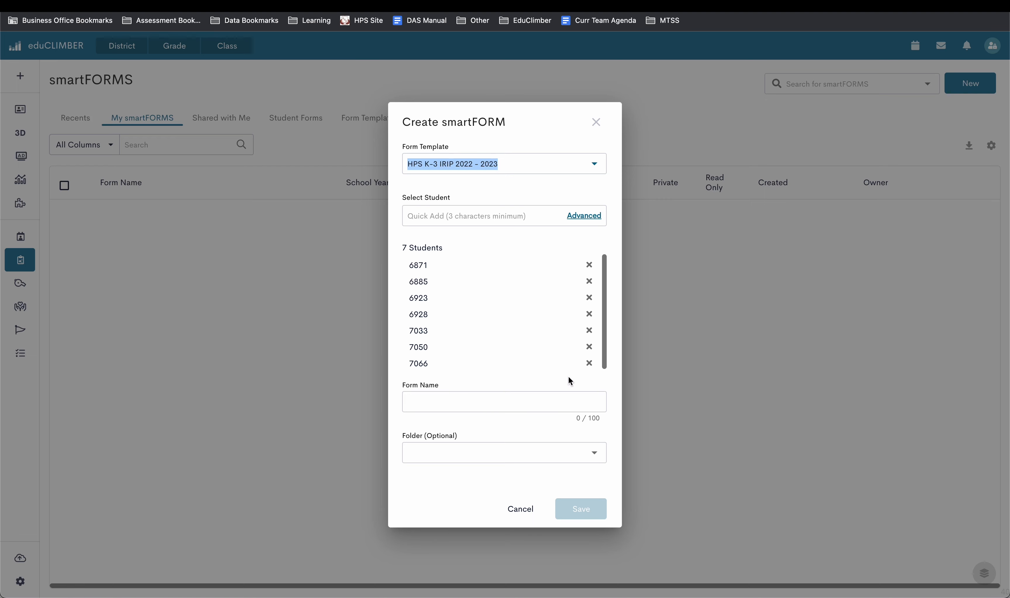
- Remove the last chosen student, and add the eleventh student of the class list through the advanced selection
click(589, 363)
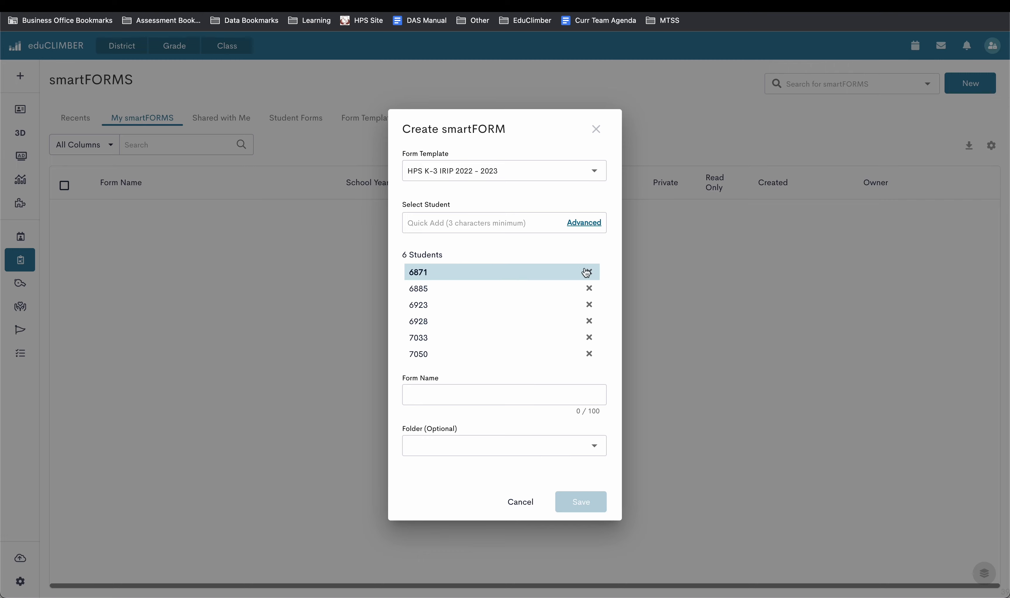
click(592, 226)
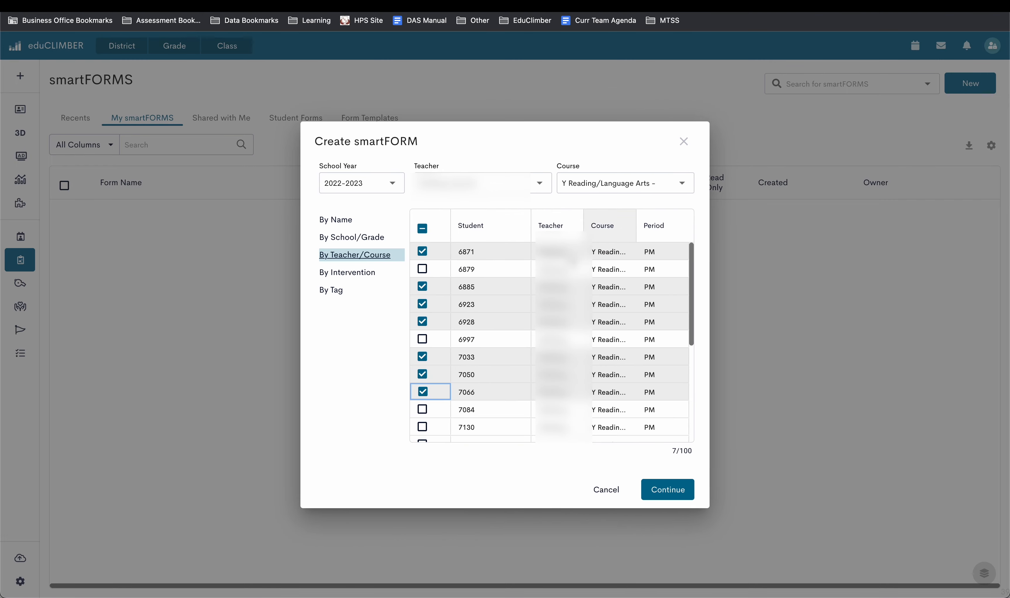
scroll(487, 354, down, 3)
click(422, 336)
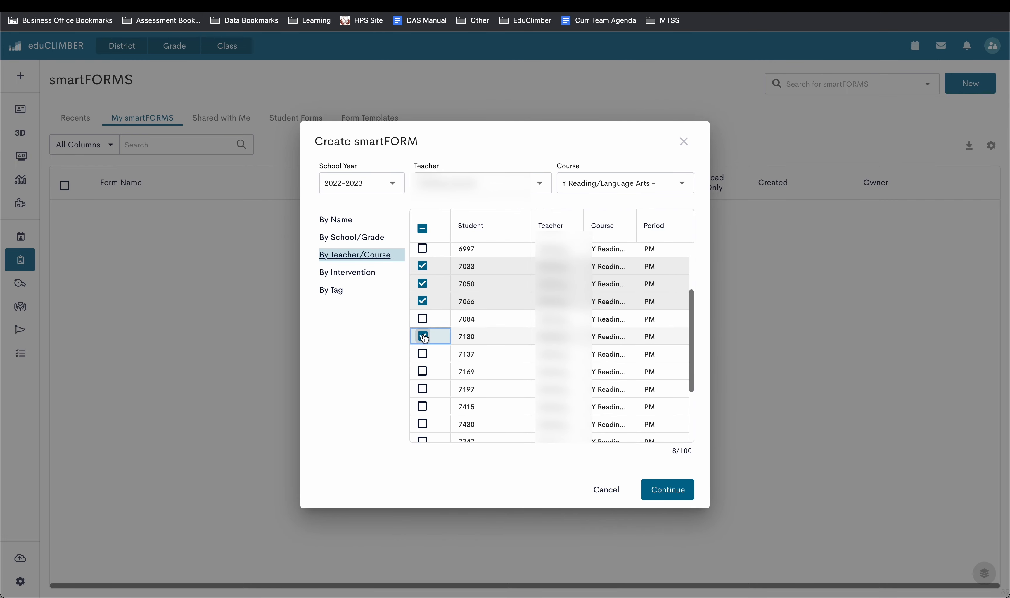
click(668, 489)
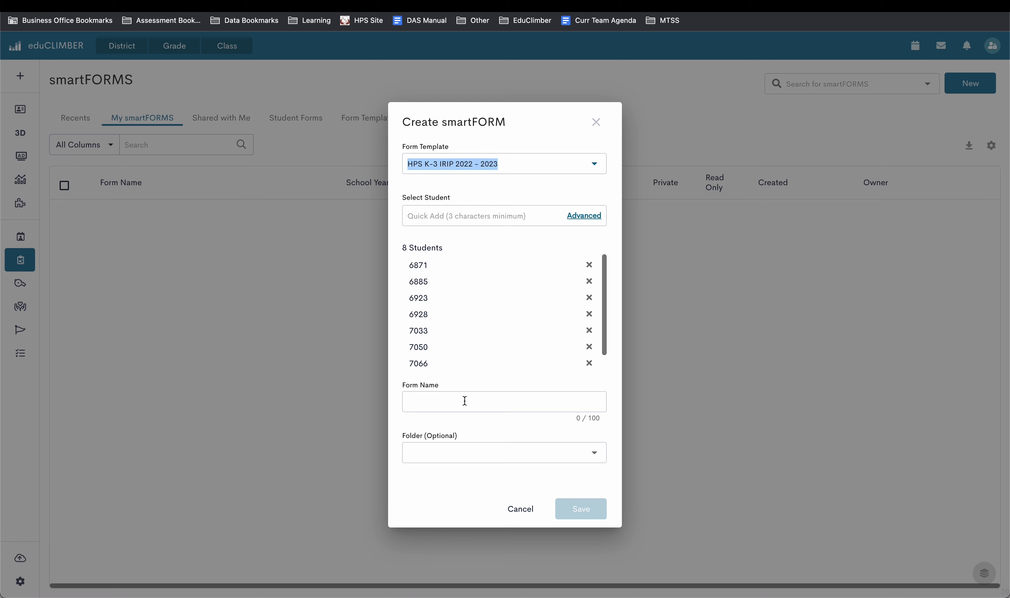
- Name the smartFORM "irip 22-23" and save it for the selected students
click(447, 403)
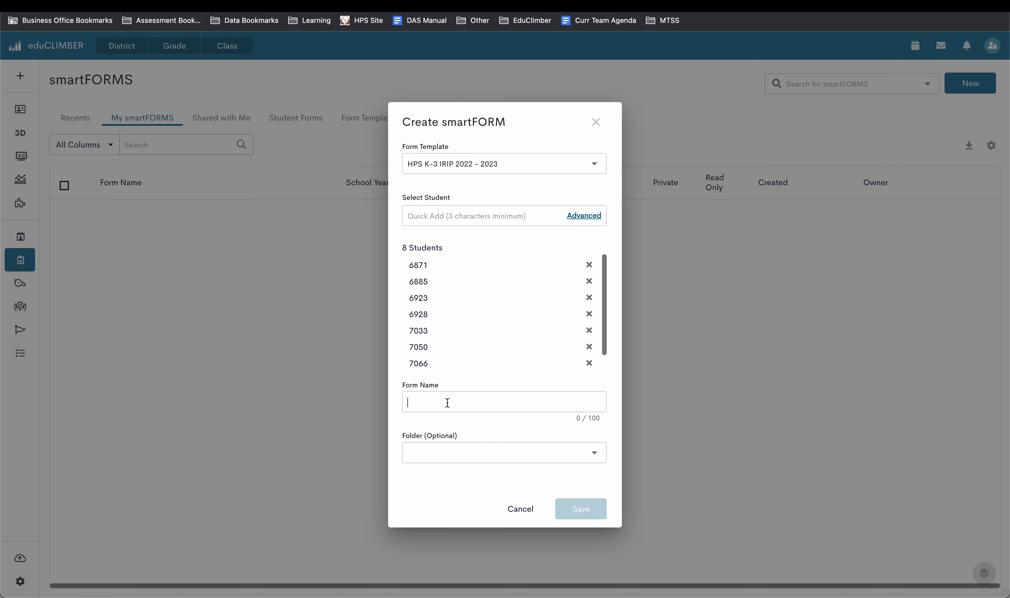
text(irip)
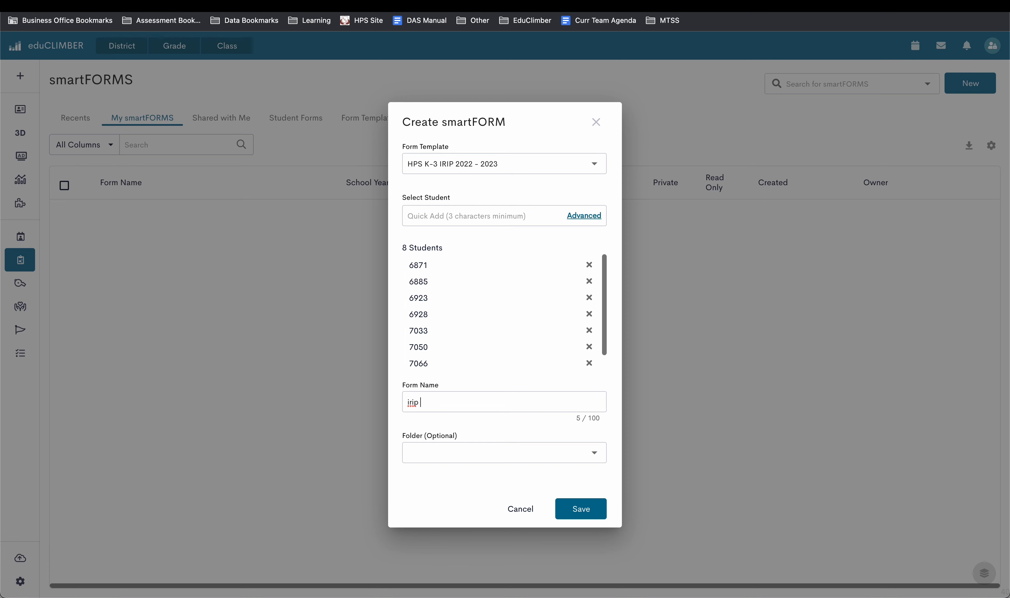
text( 22-23)
click(582, 513)
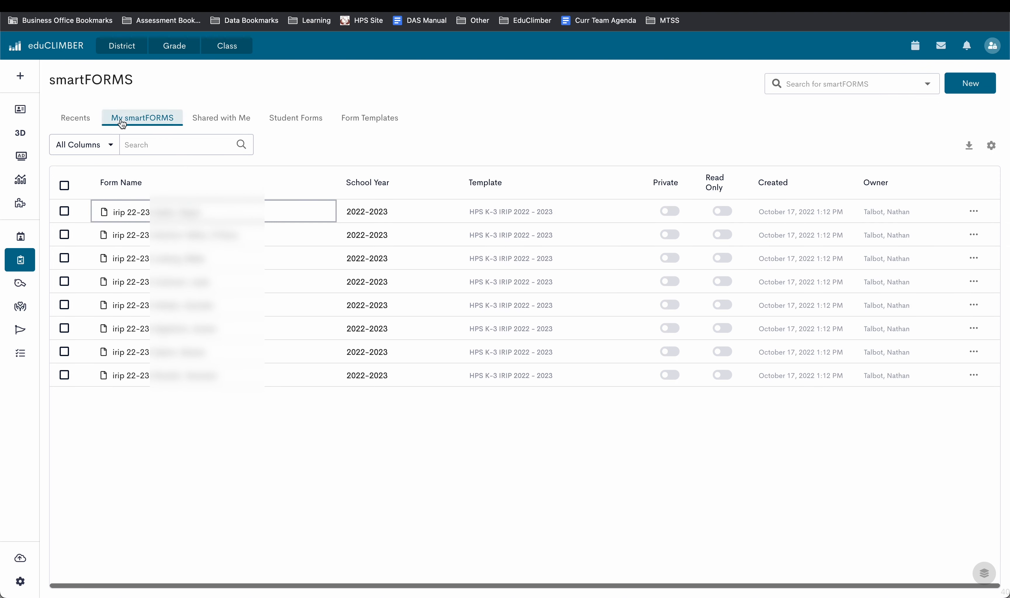
- Open the first irip 22-23 form under My smartFORMS and set its date to 2022-10-17
click(151, 120)
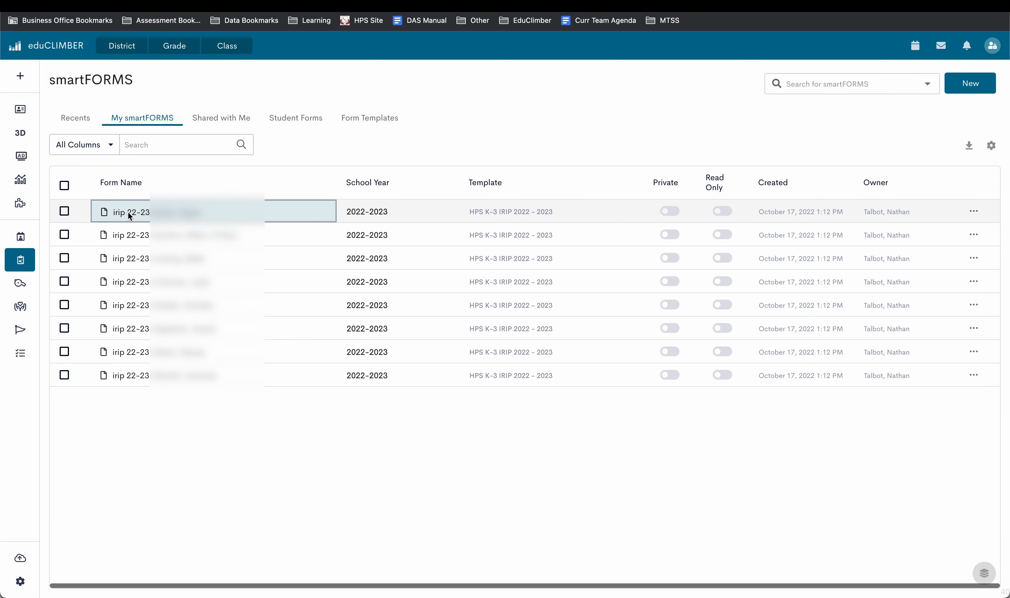
click(137, 213)
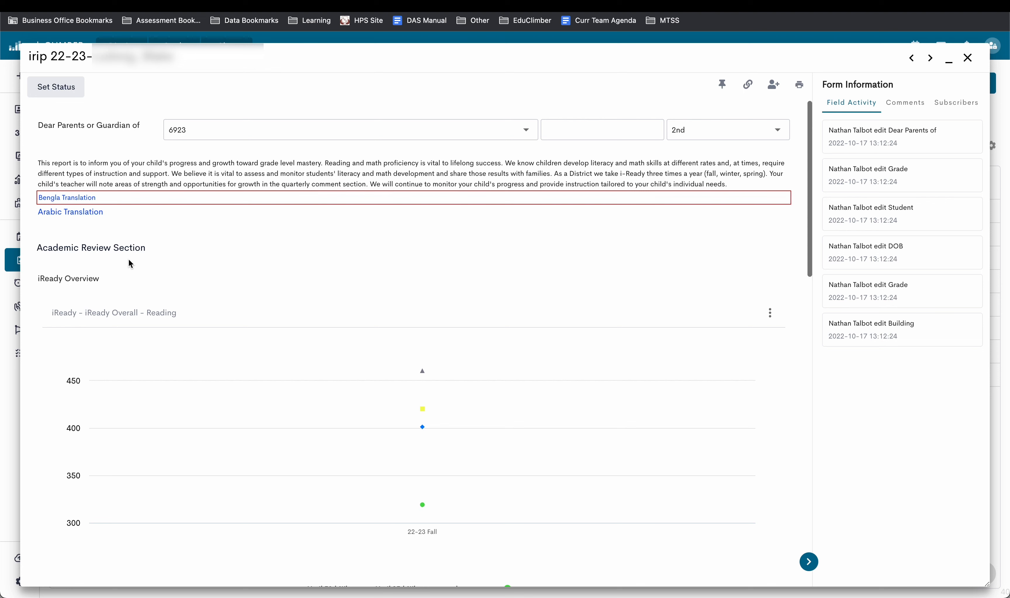
click(581, 130)
click(586, 319)
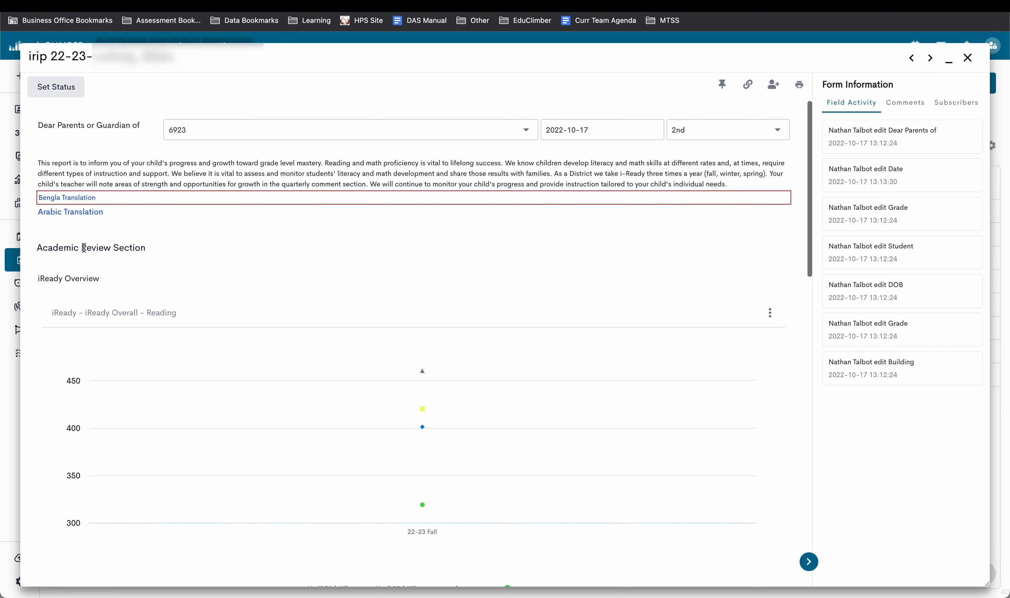
- Examine the iReady Overview chart and score table, the F&P Overview and the explanatory text in the student's form
scroll(160, 306, down, 5)
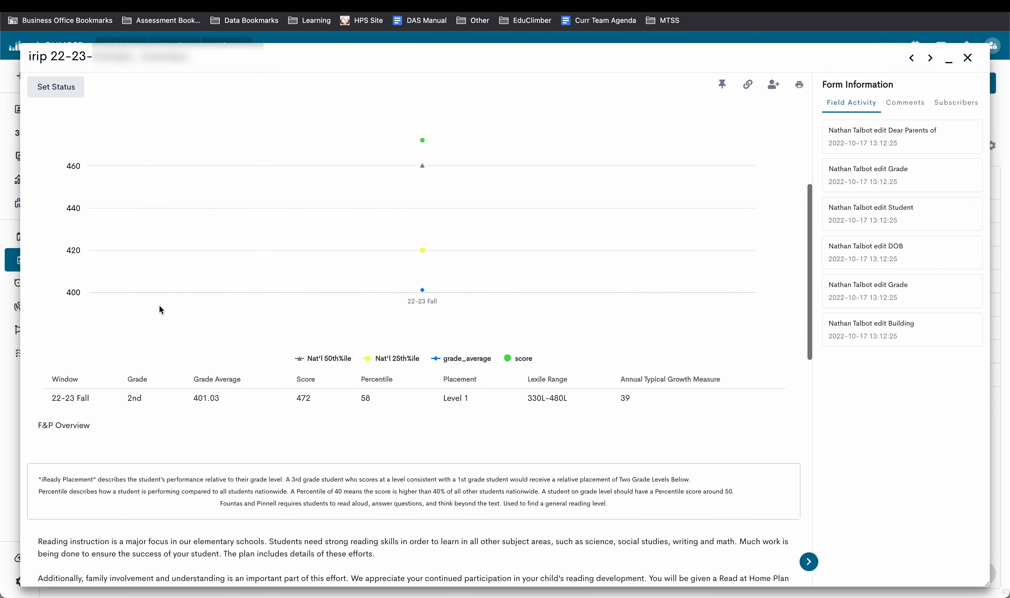
scroll(474, 286, up, 3)
scroll(474, 287, down, 1)
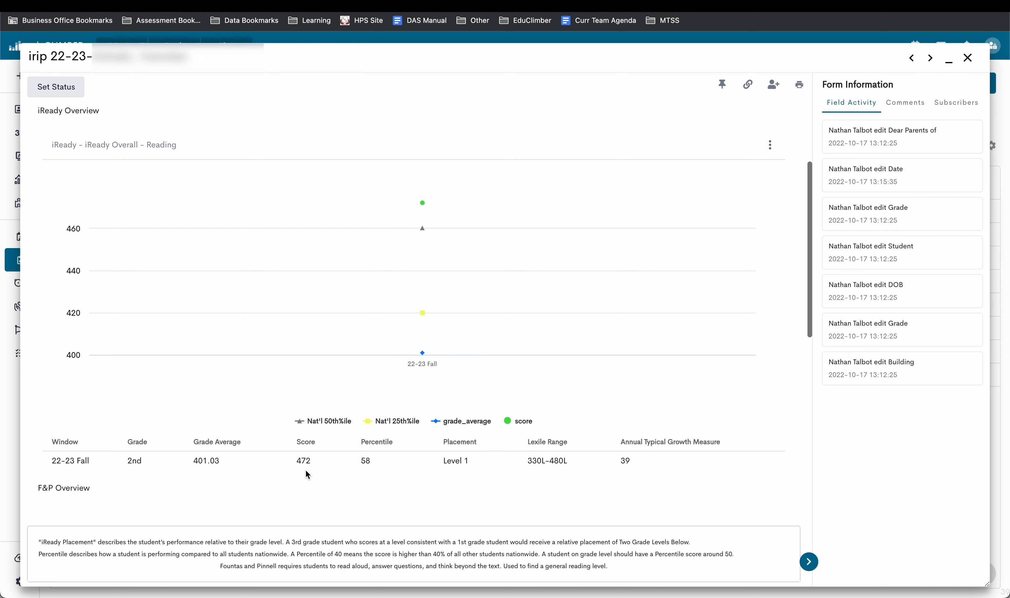
scroll(306, 471, down, 3)
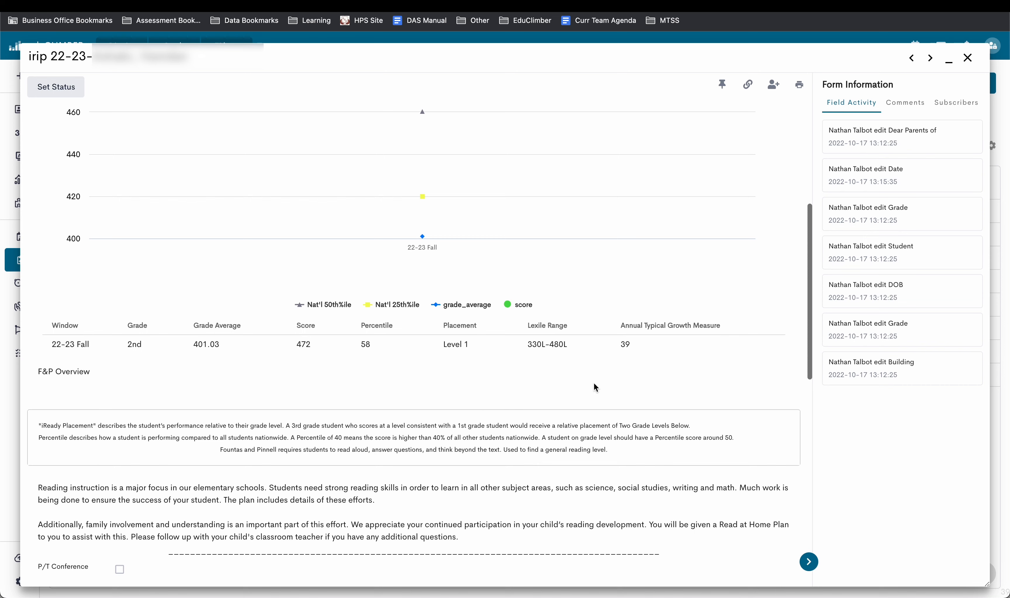
scroll(596, 387, down, 2)
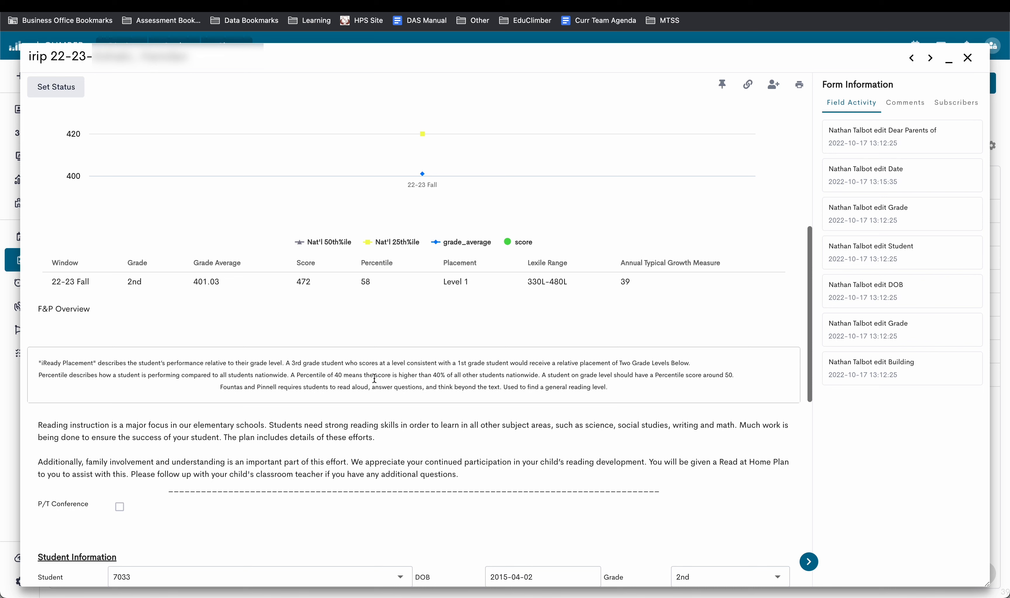
- Mark P/T Conference in the student's form and choose the classroom teacher under Student Information
scroll(373, 379, down, 6)
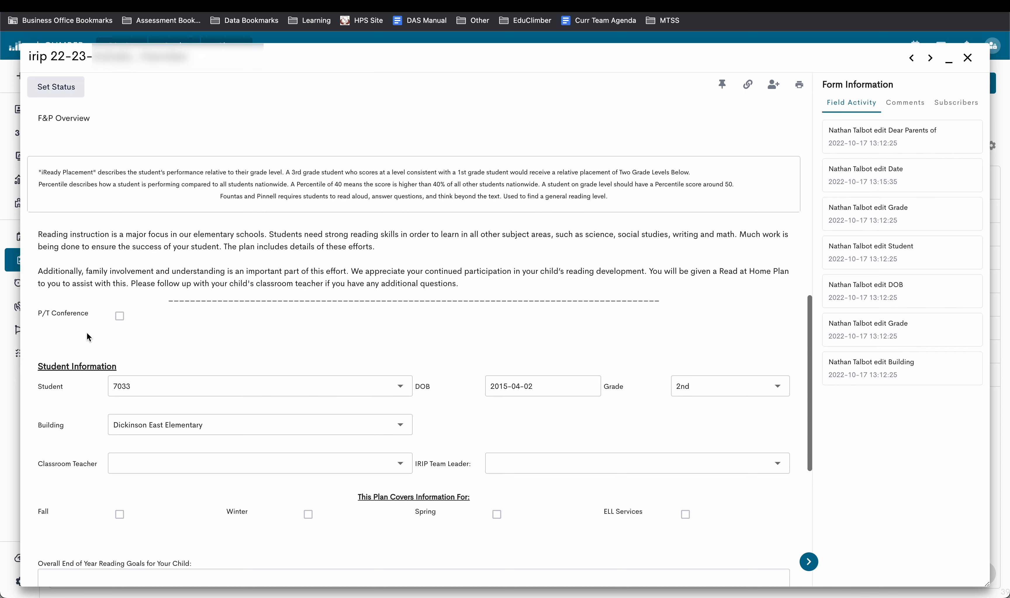
click(118, 324)
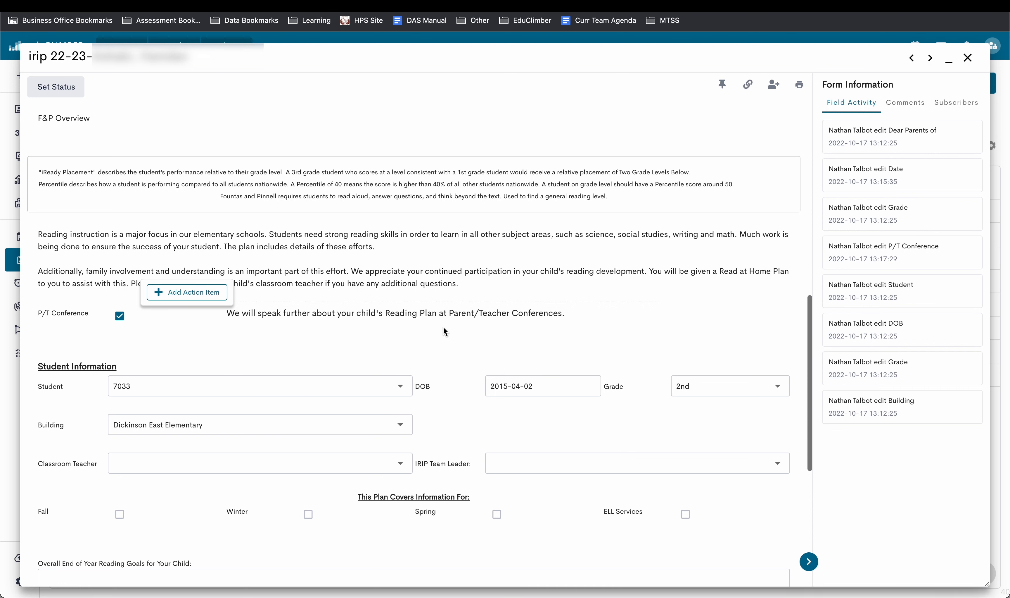
scroll(474, 329, down, 4)
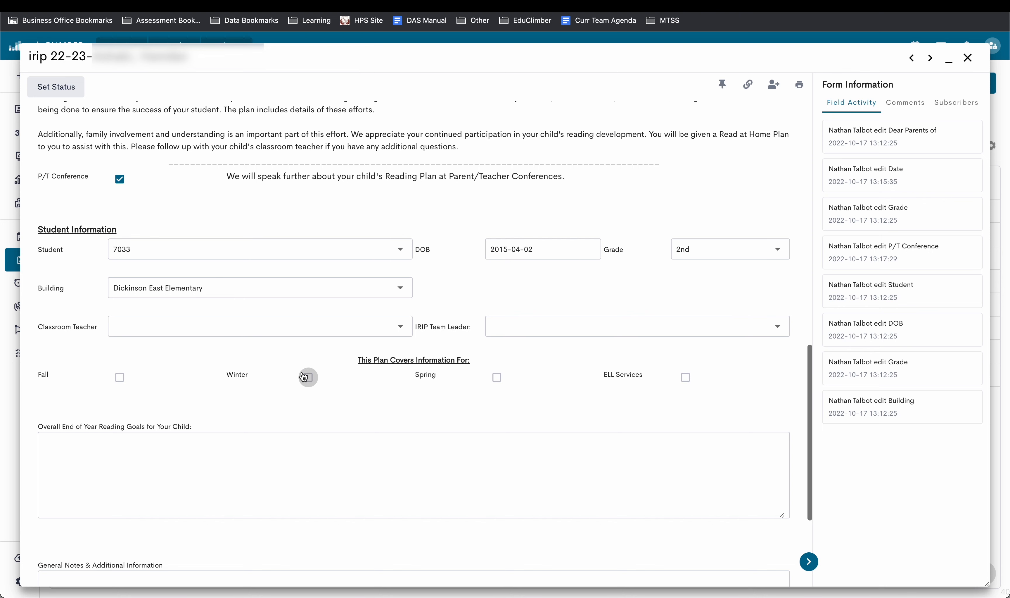
scroll(151, 308, down, 1)
click(155, 308)
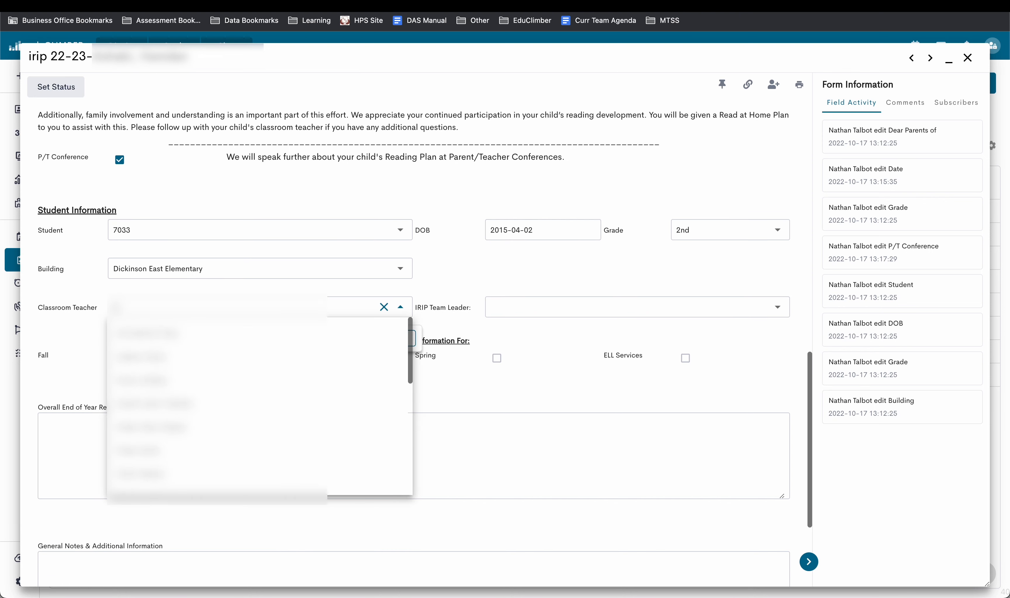
click(151, 333)
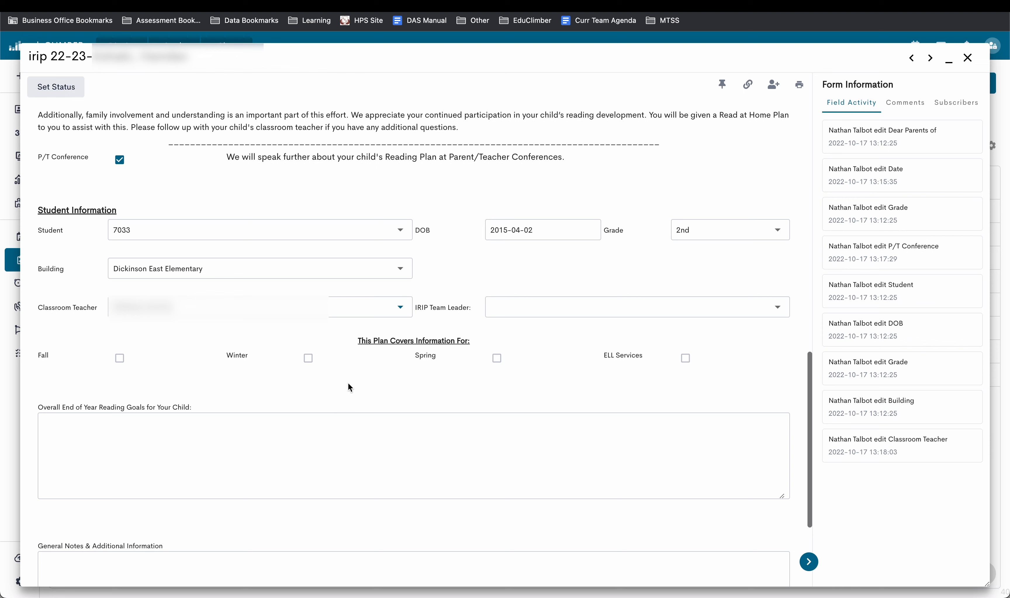
- Mark the plan as covering Fall and ELL Services, and enter "Achieve grade level reading scores" as the overall end of year reading goal
click(118, 358)
scroll(541, 211, down, 5)
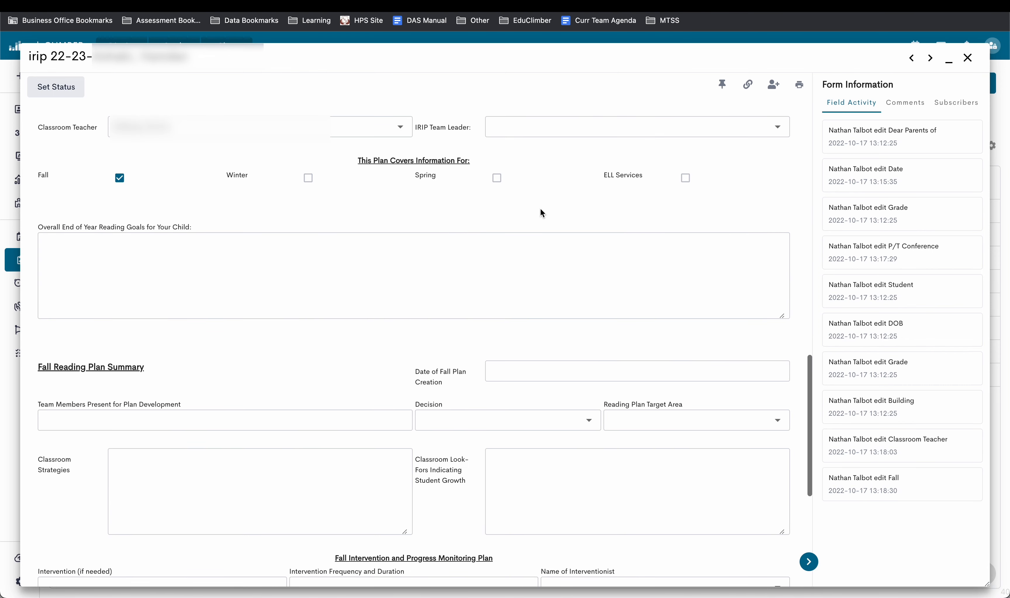
click(686, 179)
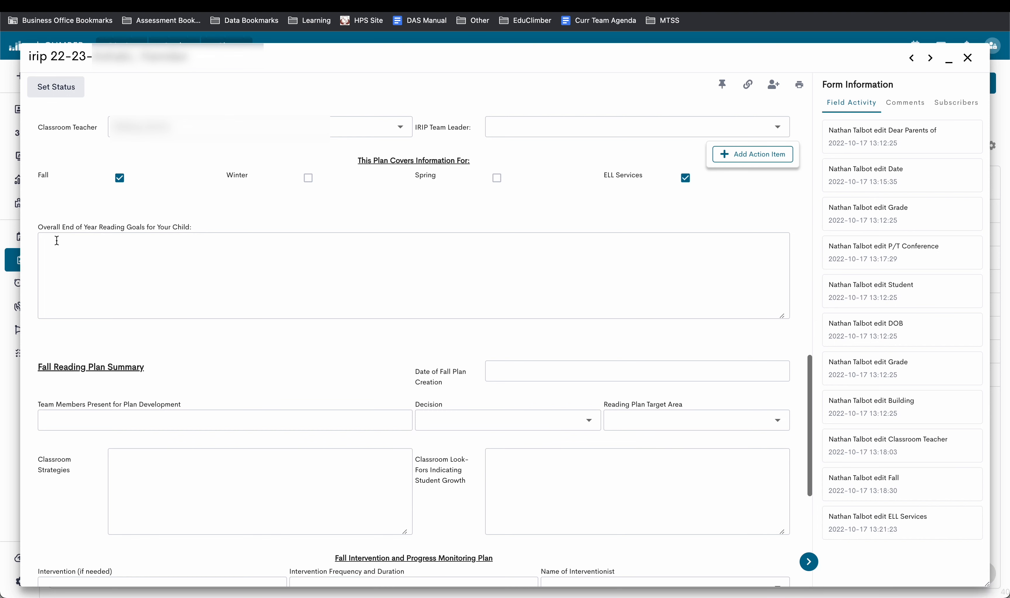
click(78, 251)
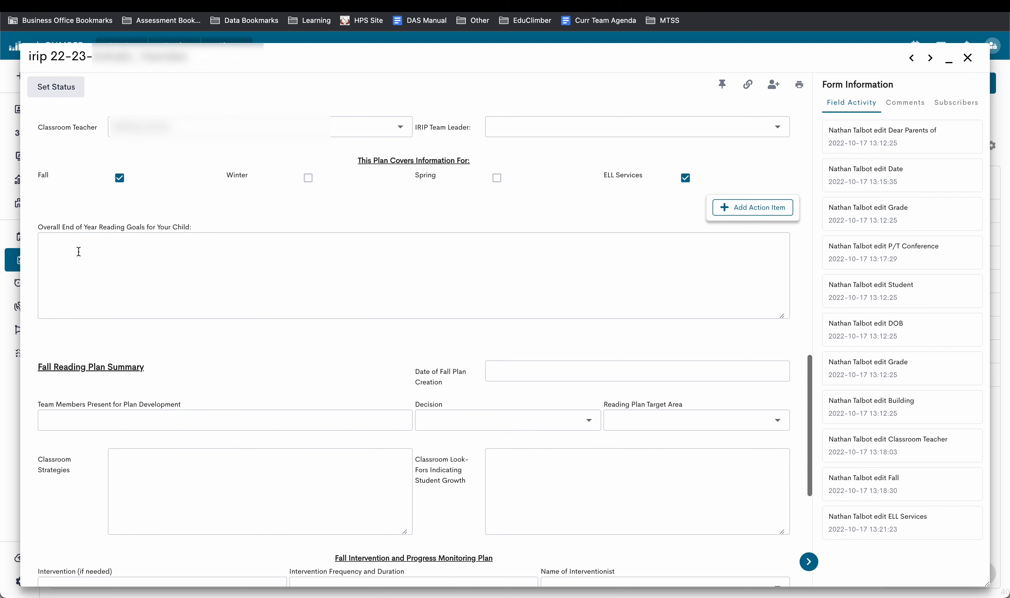
text(Achieve grade level reading scores)
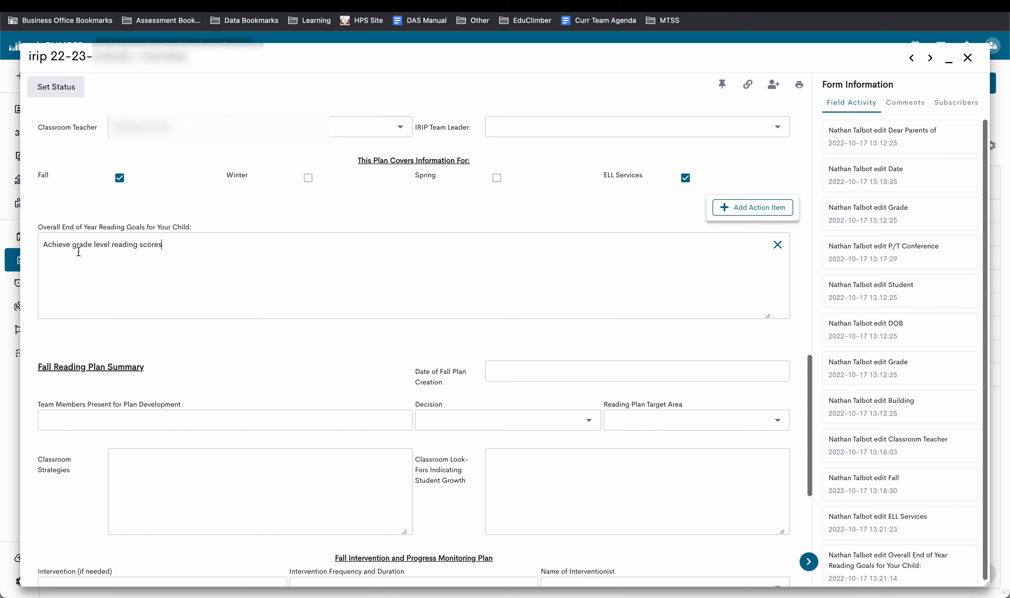
- Set the Date of Fall Plan Creation in the Fall Reading Plan Summary to 2022-10-17
scroll(254, 347, down, 3)
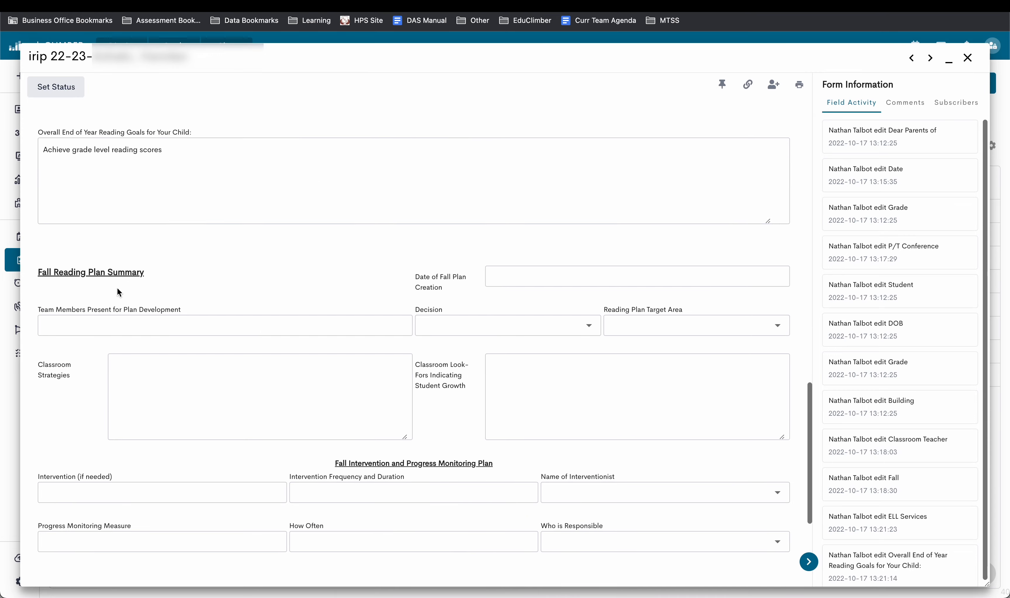
scroll(198, 281, down, 1)
click(537, 234)
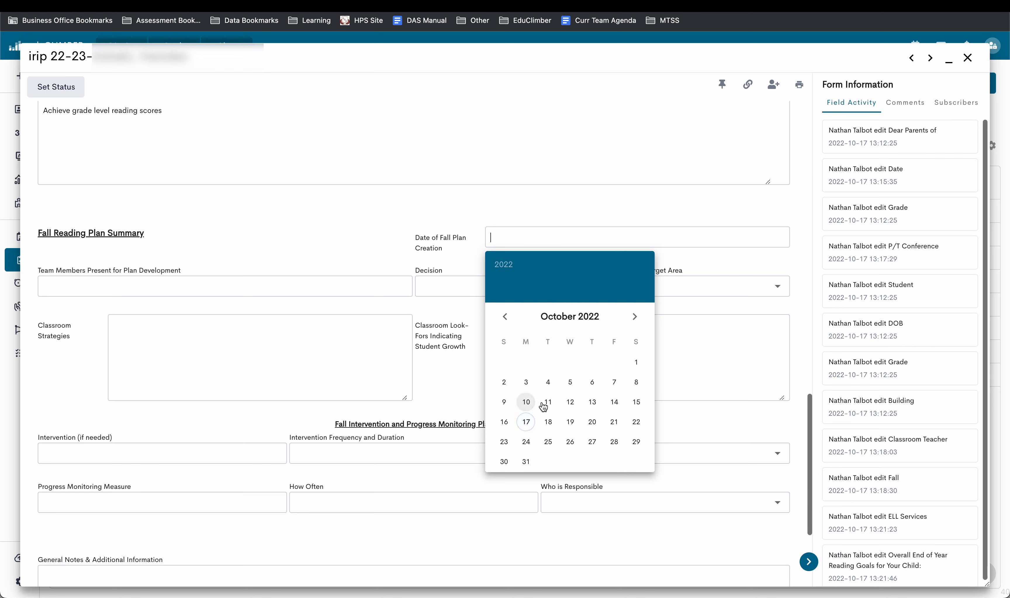
click(526, 422)
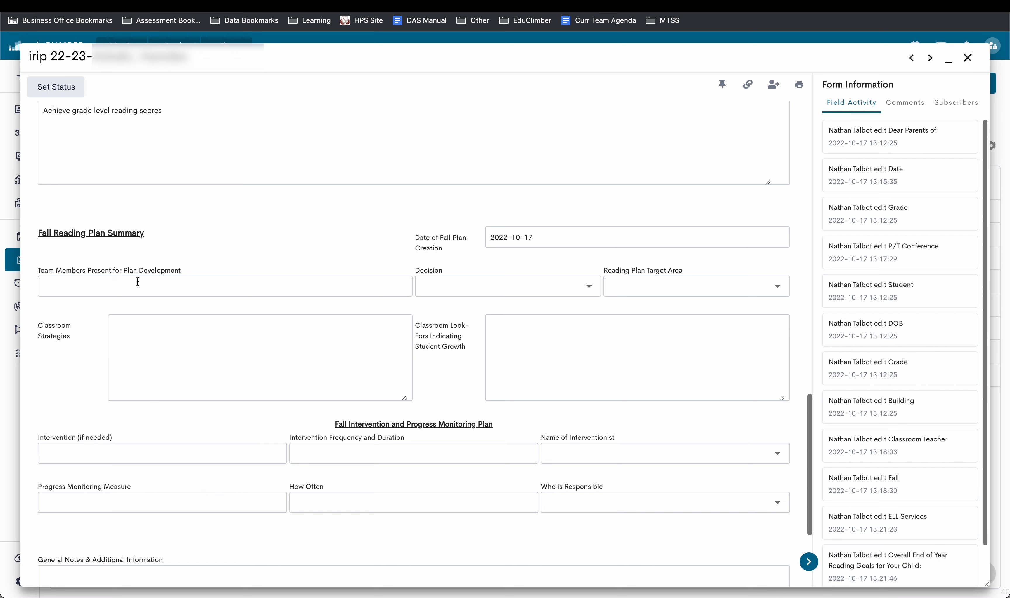
- Enter "Classroom teacher, EL Specialist, Reading interventionist" as the team members present for plan development
click(113, 284)
text(Cla)
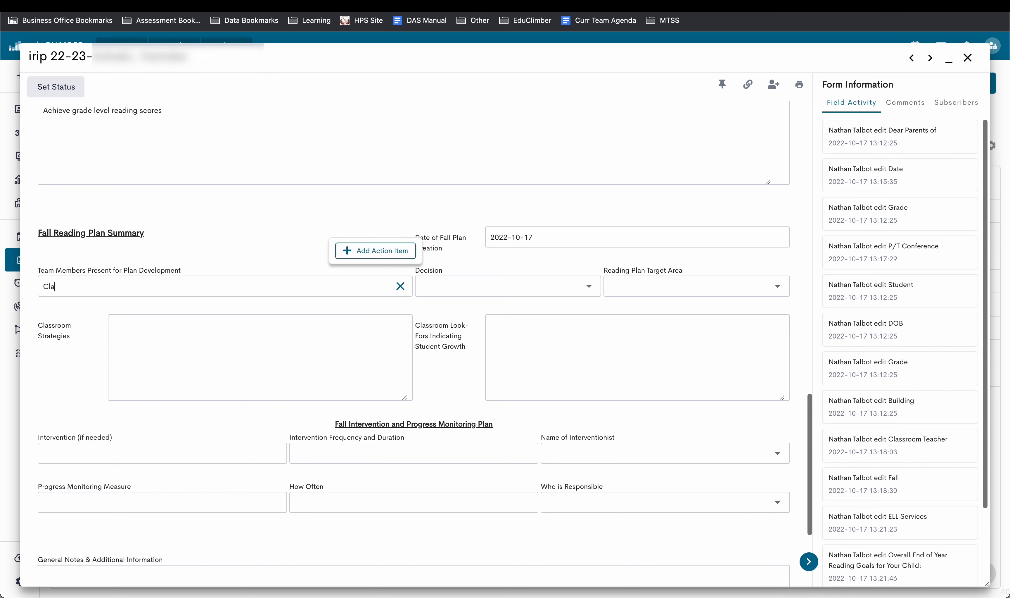
text(ssroom teacher, EL Specialist, Reading )
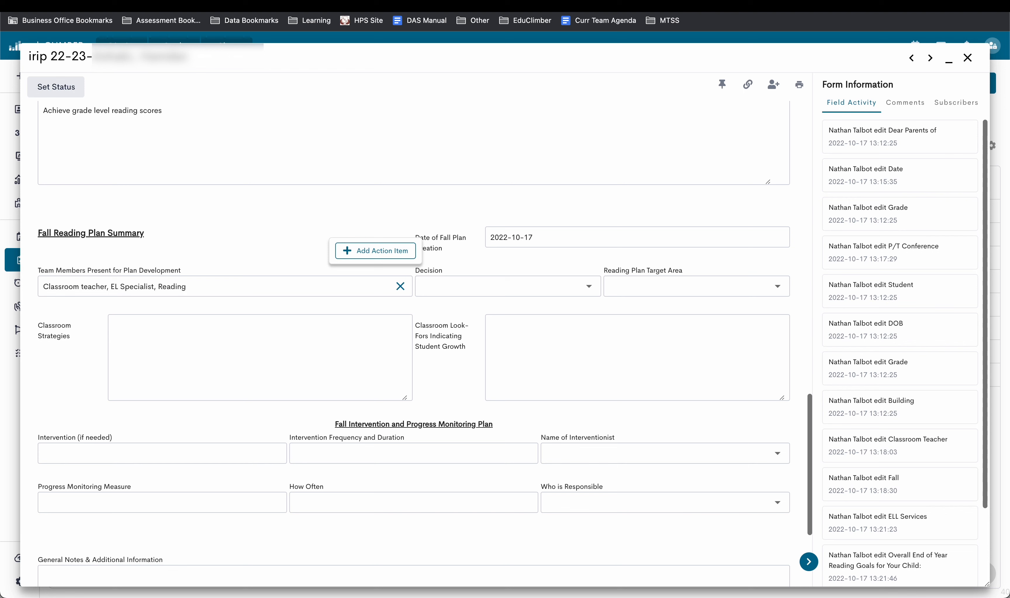
text(interventionist)
- Set the fall plan's Decision to "Initial Reading Progress Concern - Plan Started" and its Reading Plan Target Area to Phonics
click(582, 286)
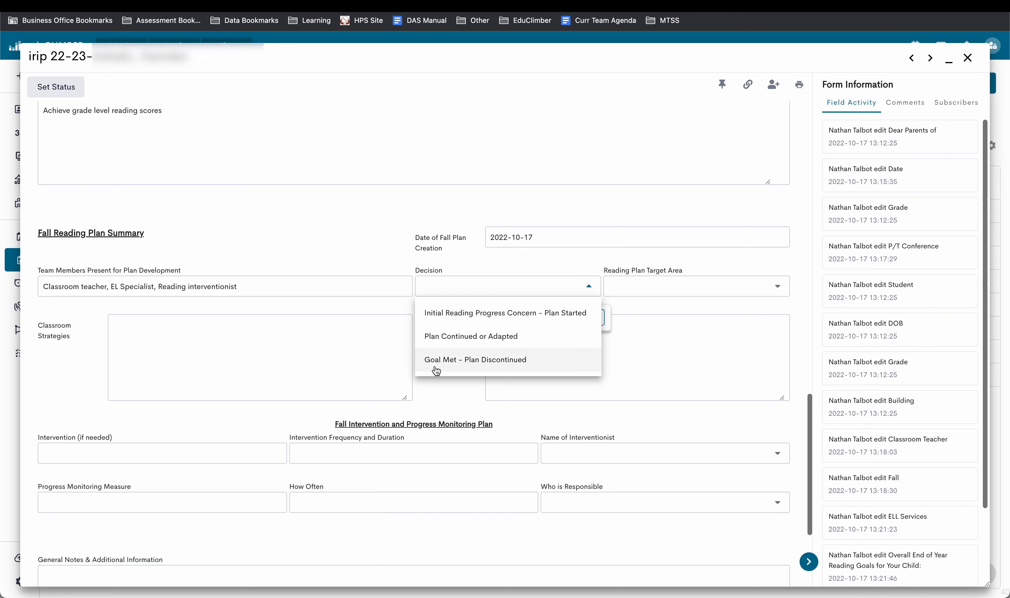
click(528, 313)
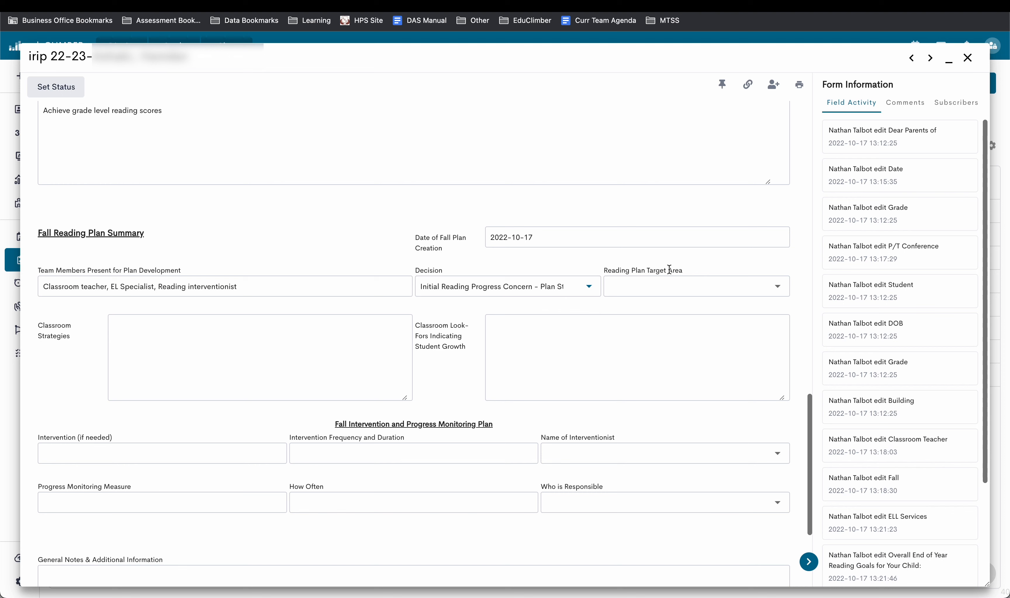
click(669, 286)
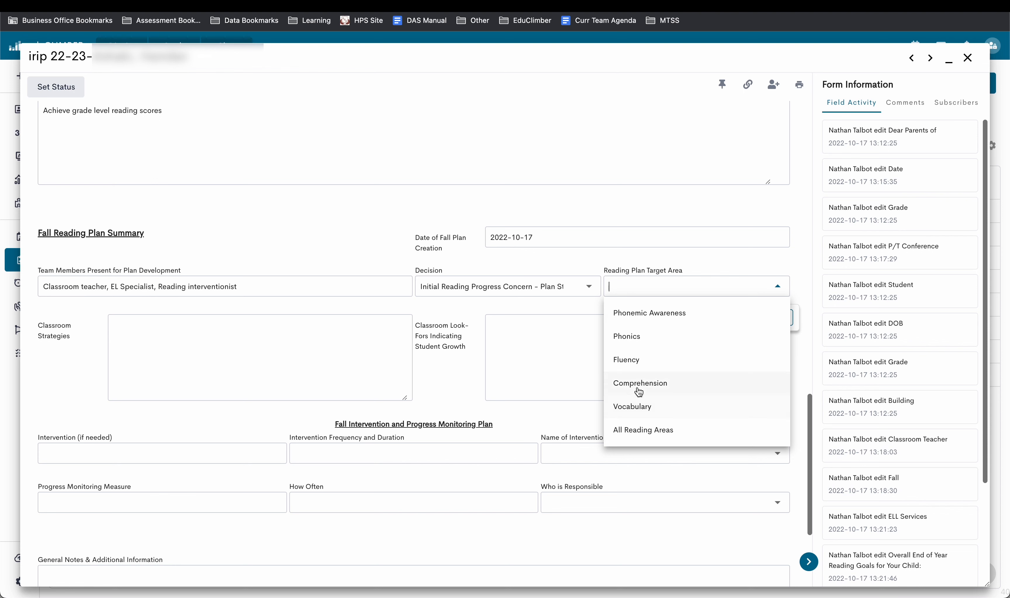
click(625, 346)
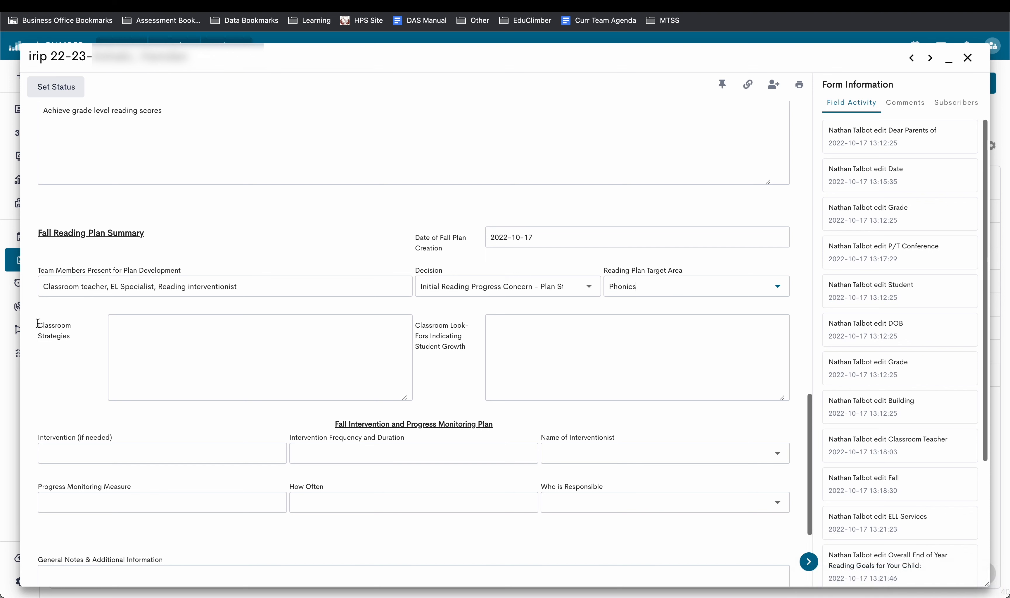
- Examine the classroom strategies, look-fors, intervention, progress monitoring and general notes fields, and the Parent Read At Home Plan
click(158, 327)
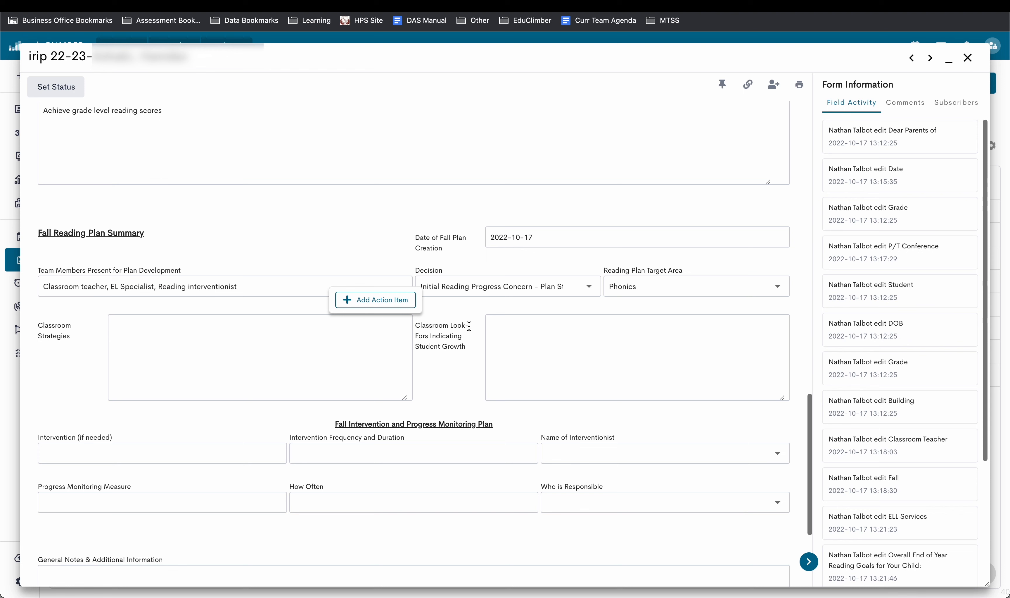
click(527, 331)
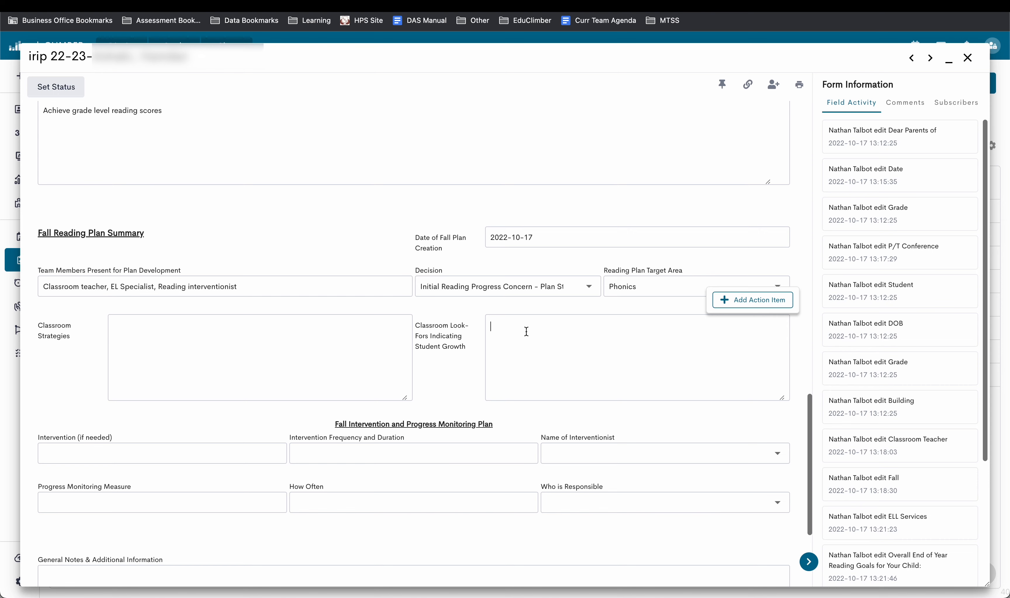
scroll(526, 331, down, 3)
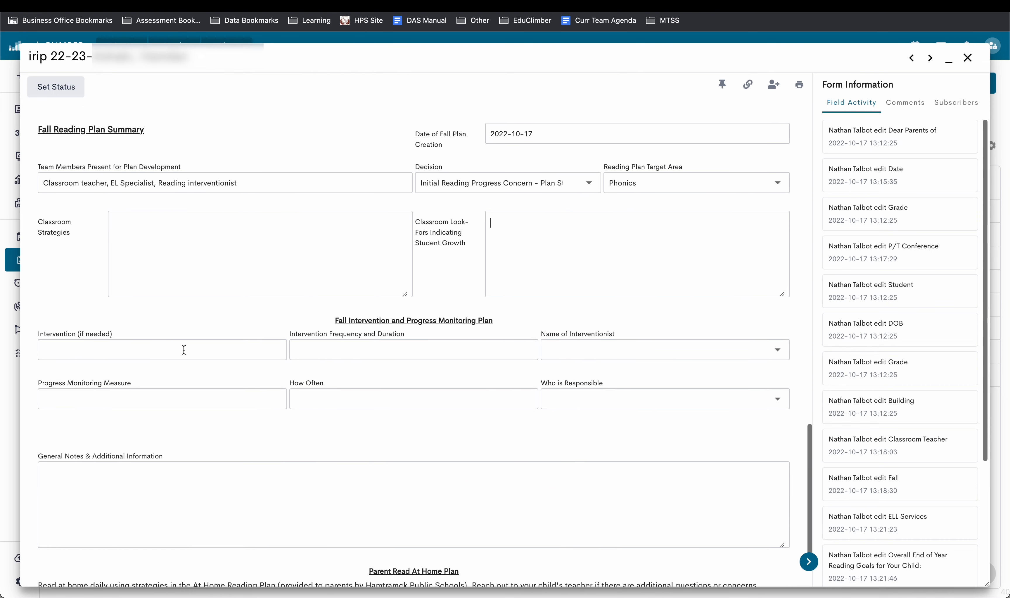
click(97, 351)
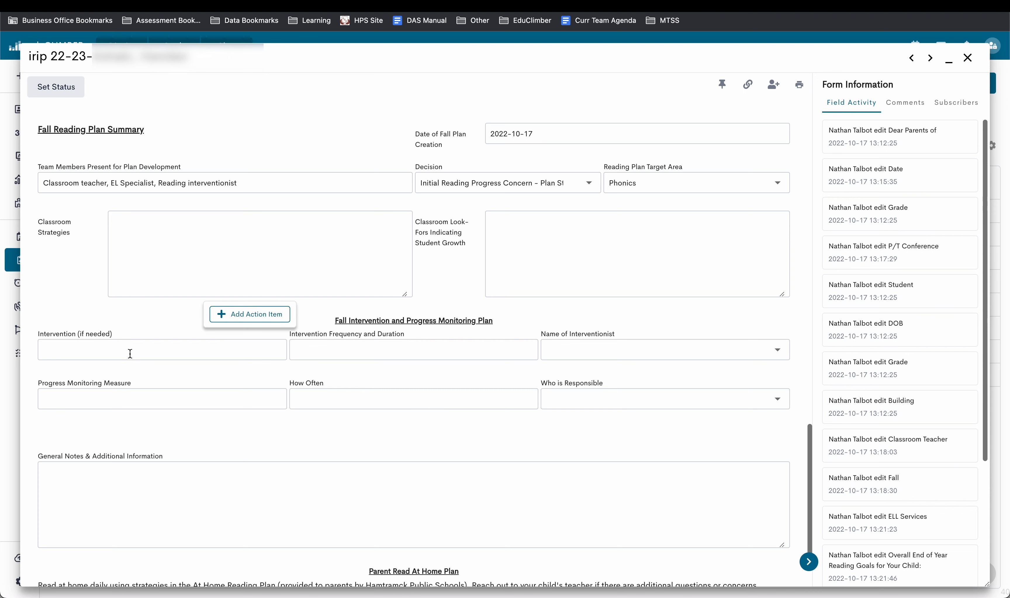
click(335, 350)
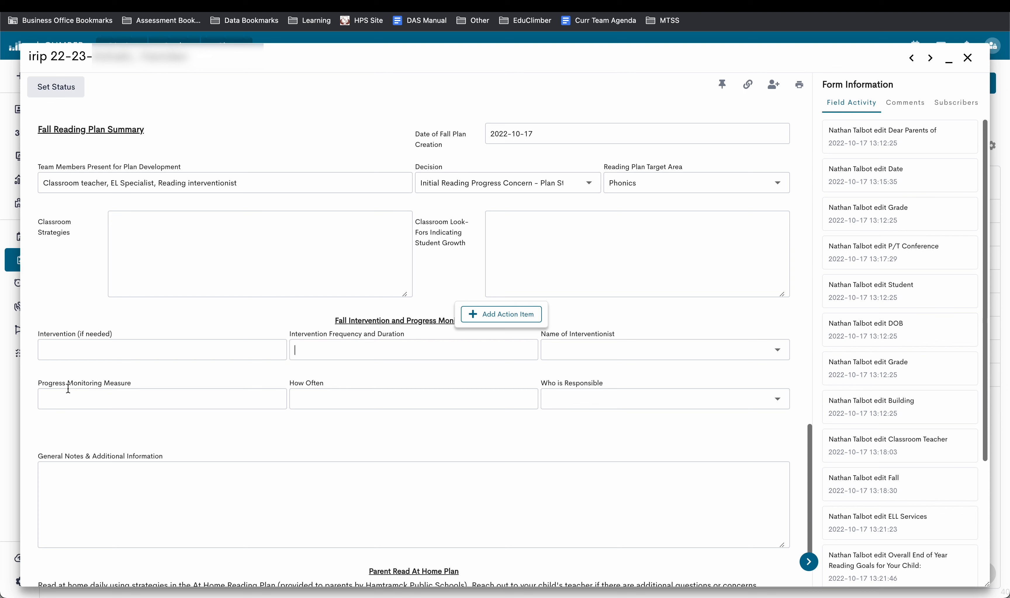
click(95, 395)
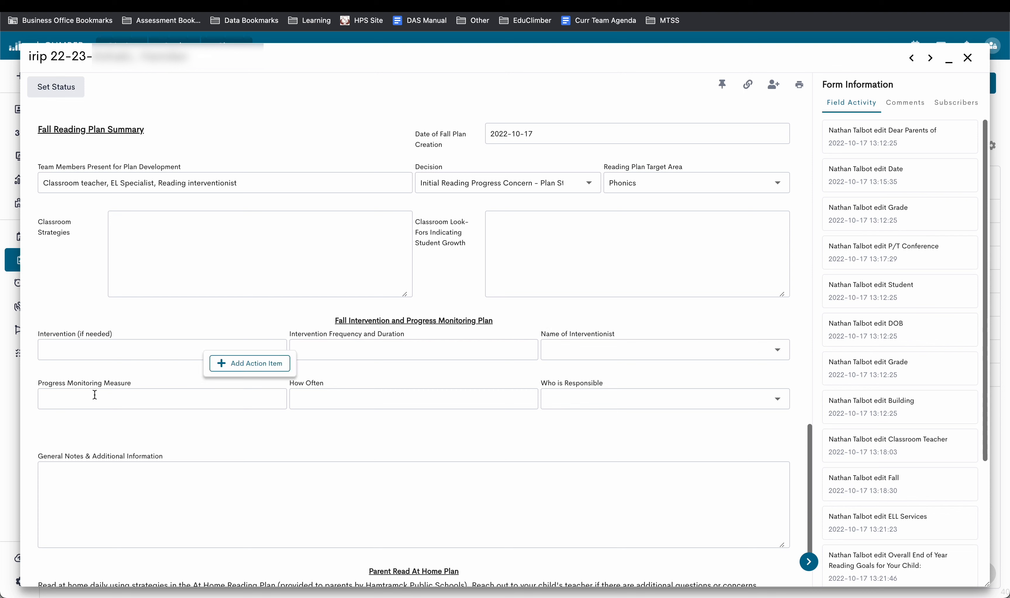
click(332, 405)
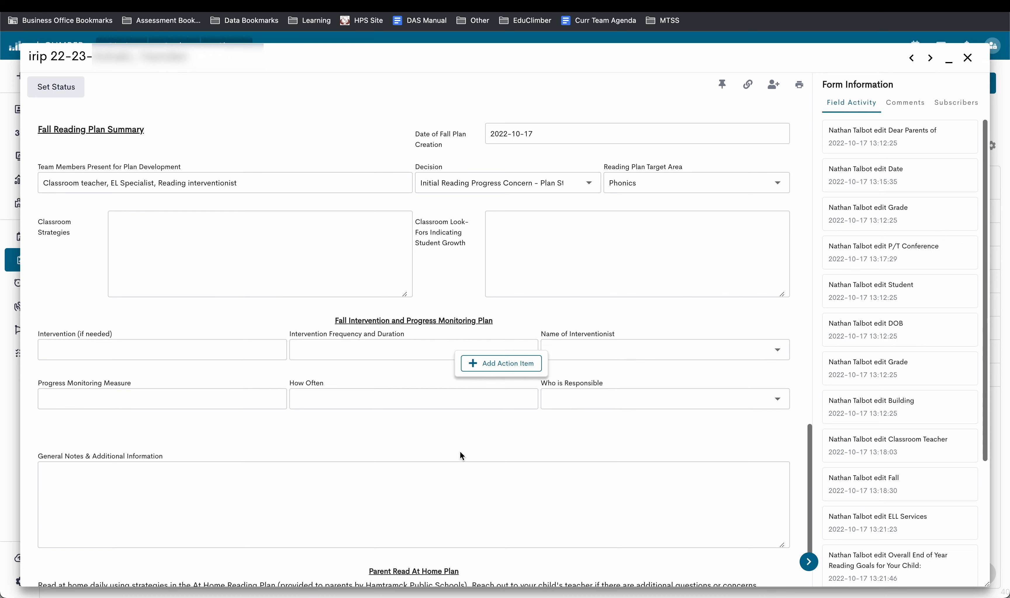
scroll(384, 458, down, 2)
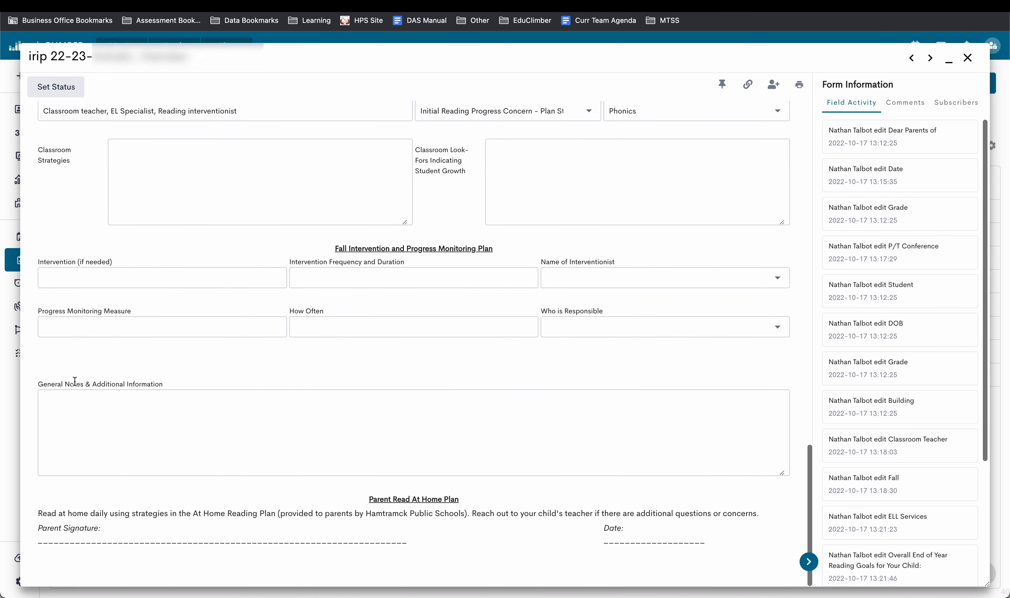
click(139, 406)
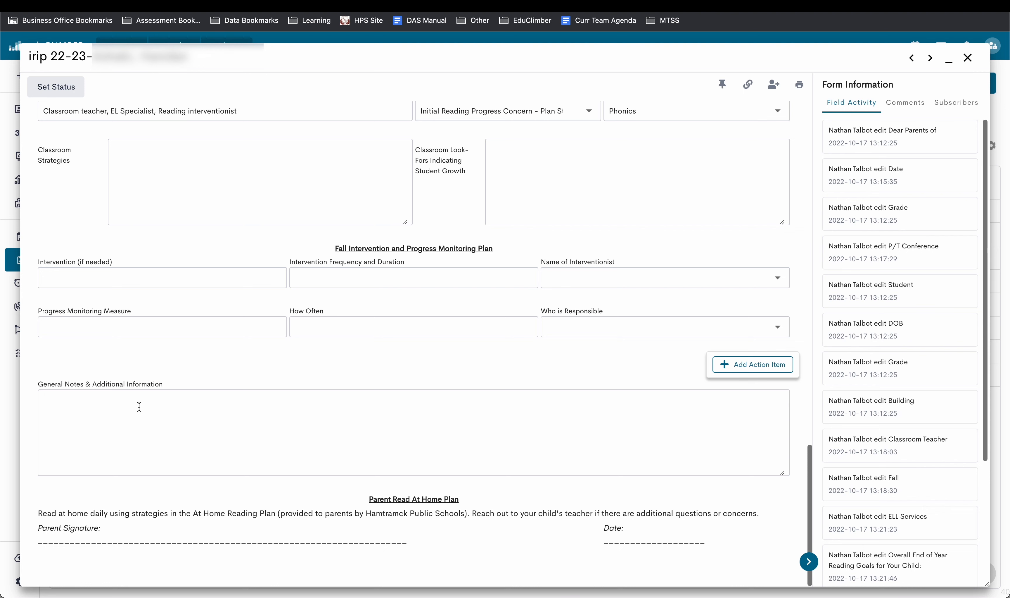
scroll(259, 494, down, 1)
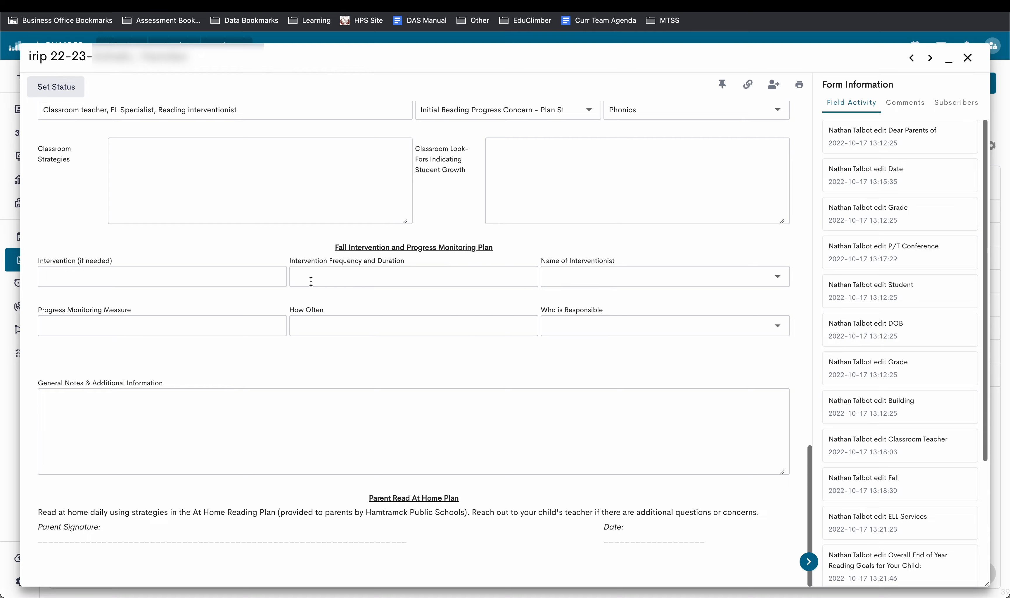
- Set the form's status to In Progress and close the form
scroll(491, 476, up, 15)
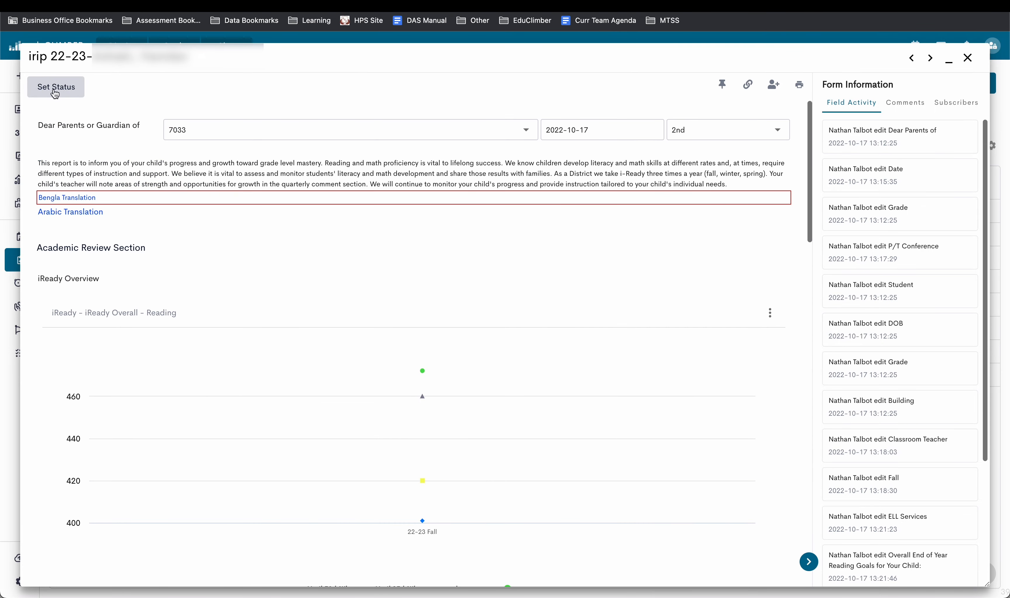
click(65, 91)
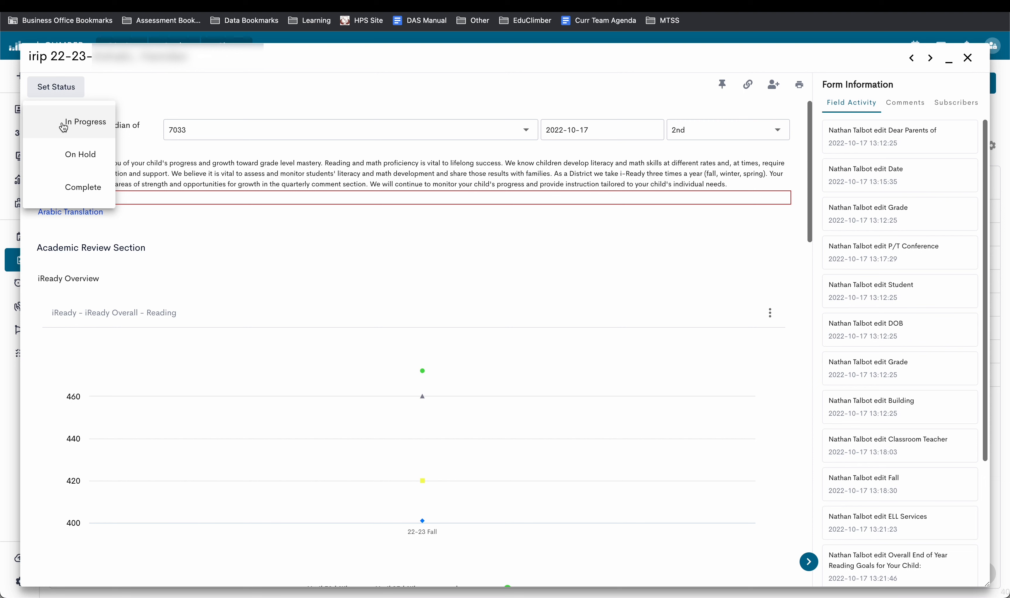
click(82, 126)
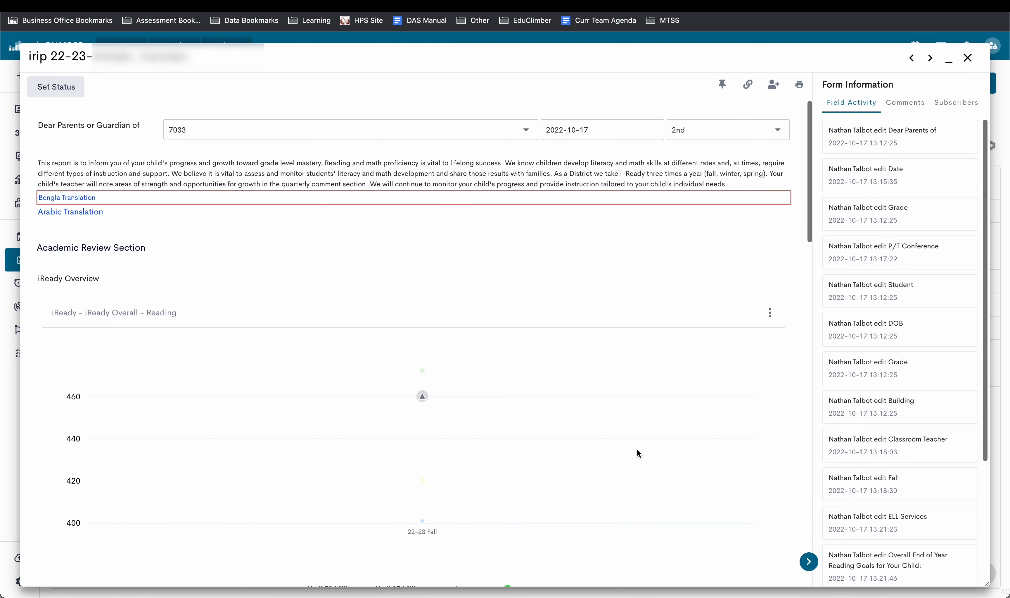
click(968, 58)
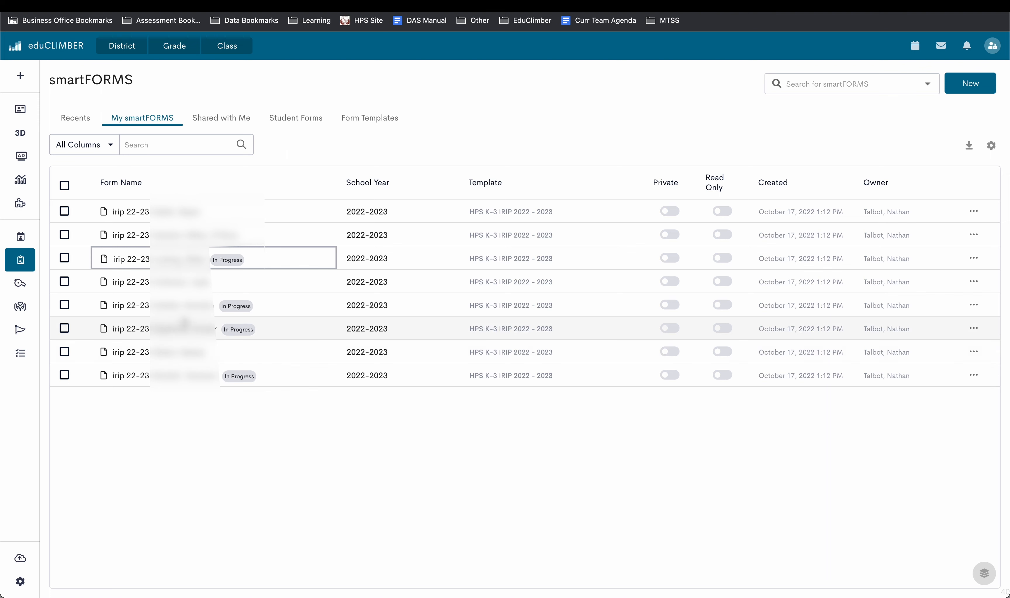
- Select only the four irip 22-23 forms marked In Progress in the My smartFORMS list
click(65, 188)
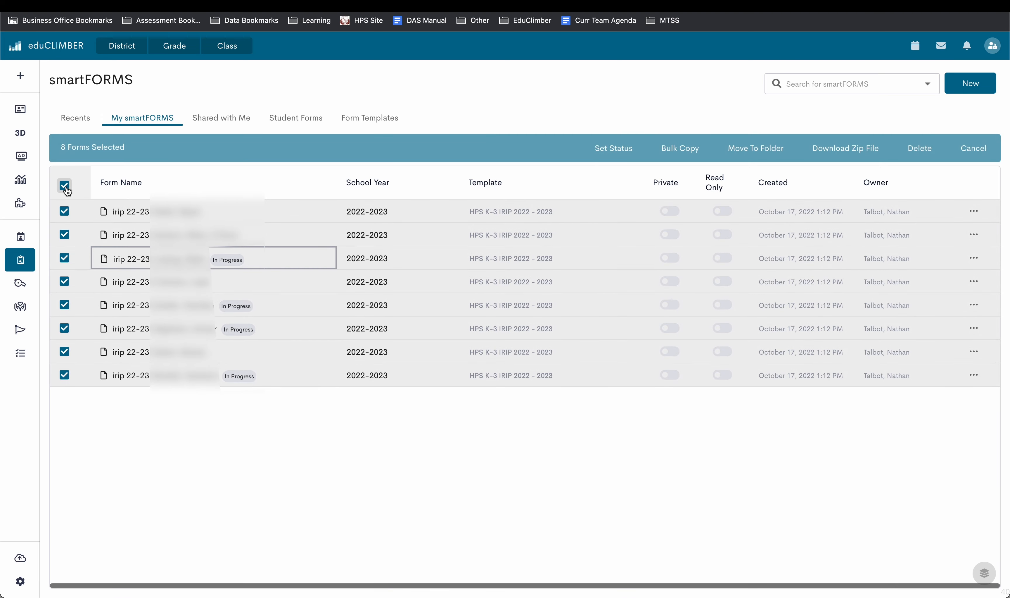
click(67, 190)
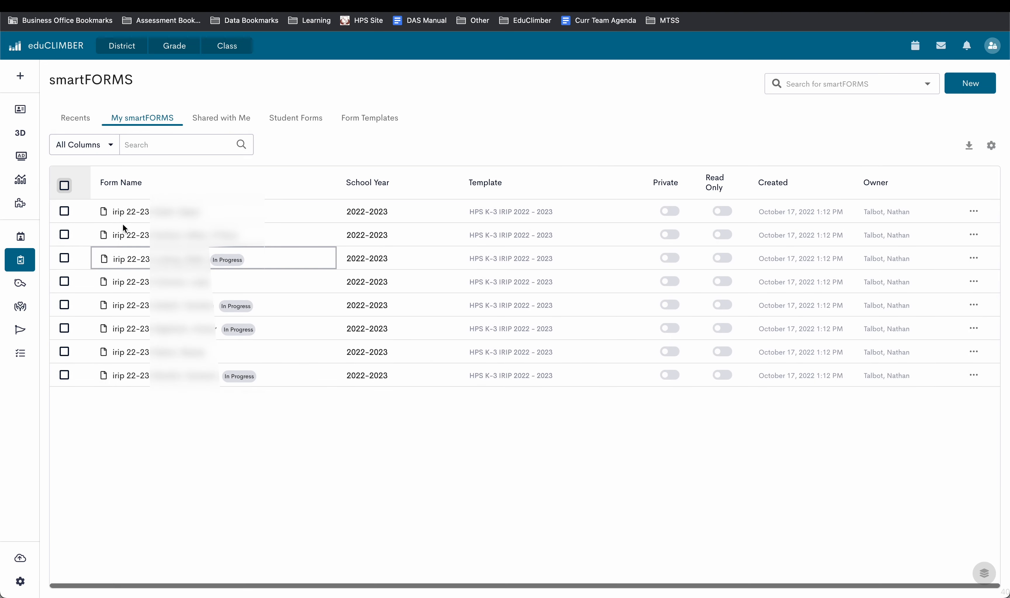
click(64, 258)
click(65, 305)
click(64, 328)
click(65, 376)
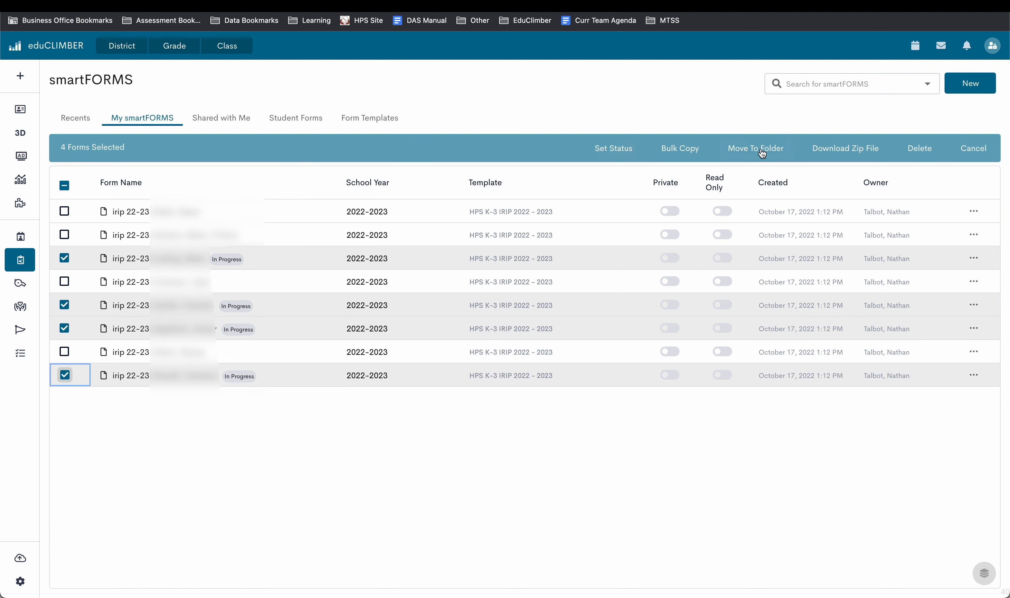
- Download the four selected In Progress forms as a zip file
click(852, 151)
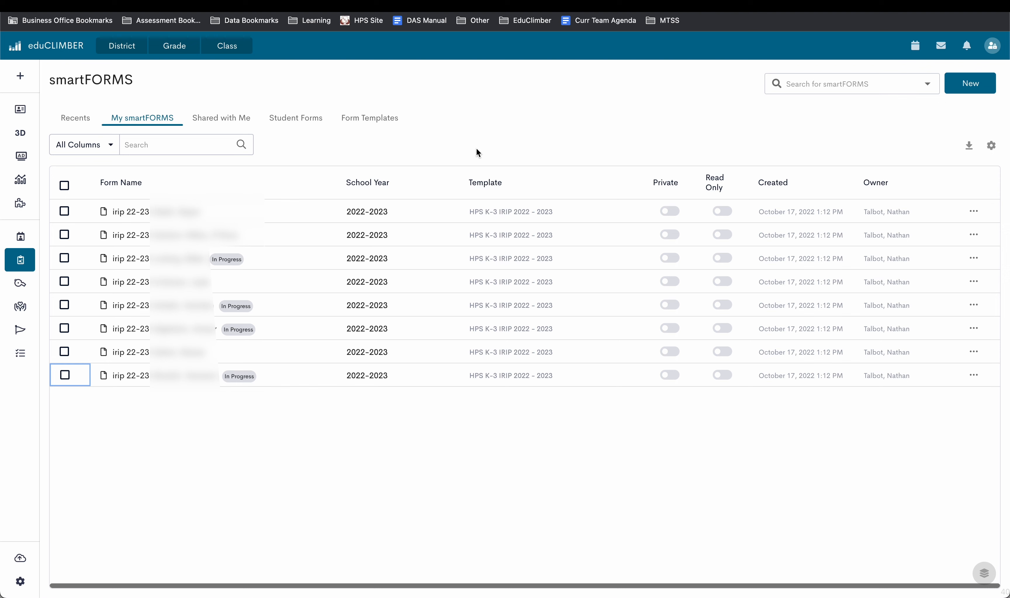
- Open the second In Progress irip 22-23 form, clear its P/T Conference checkbox and mark the plan as covering Winter
click(130, 304)
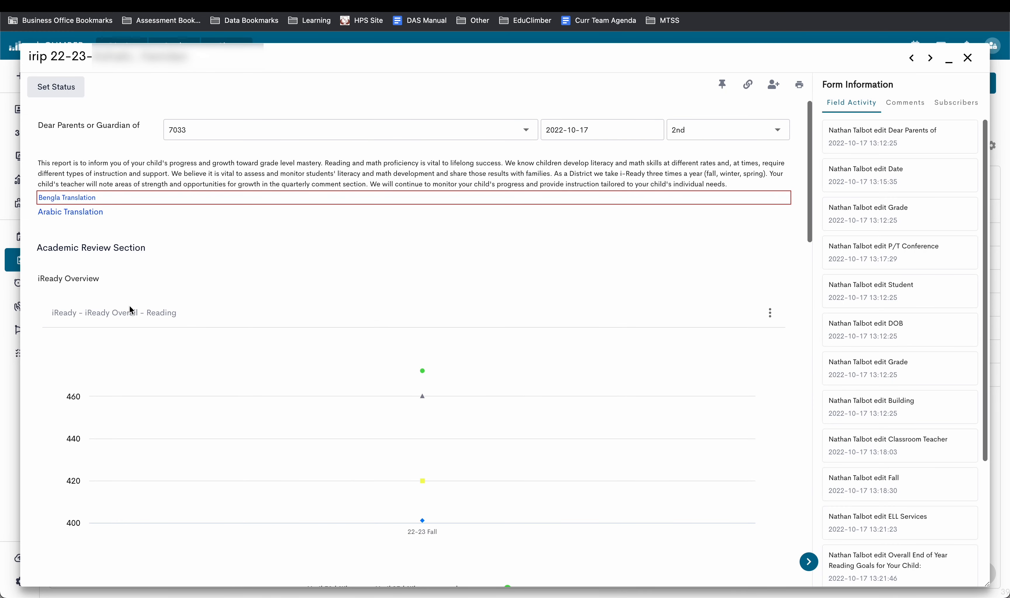
scroll(505, 355, down, 3)
scroll(341, 376, down, 3)
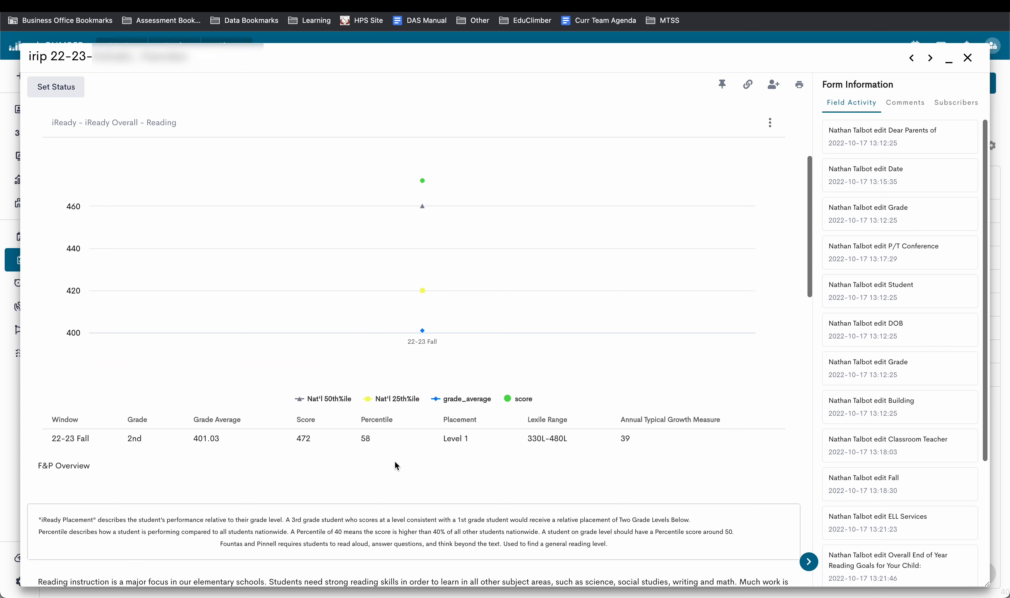
scroll(395, 462, down, 10)
scroll(395, 461, down, 2)
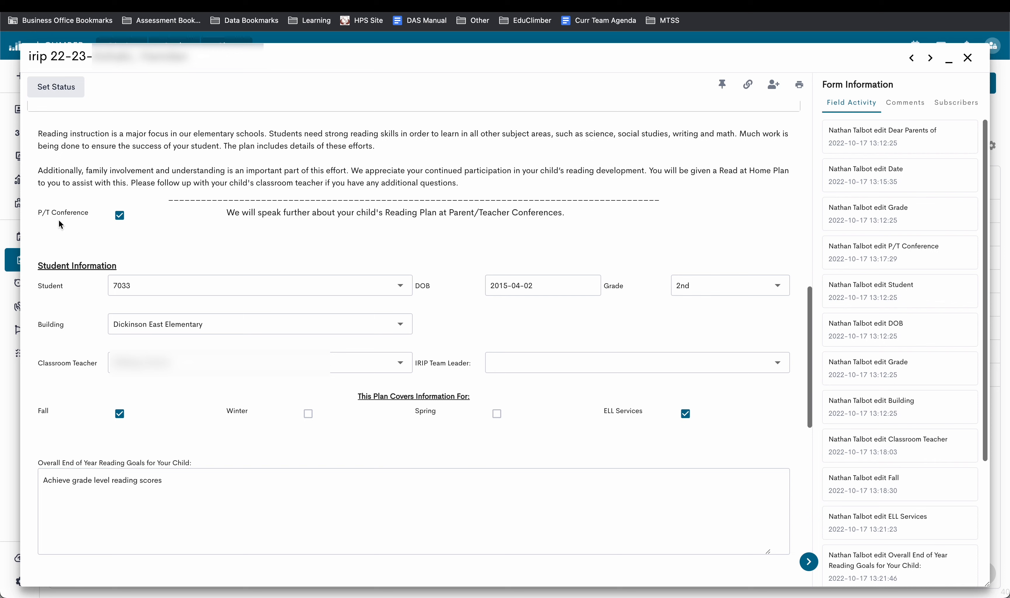
click(120, 216)
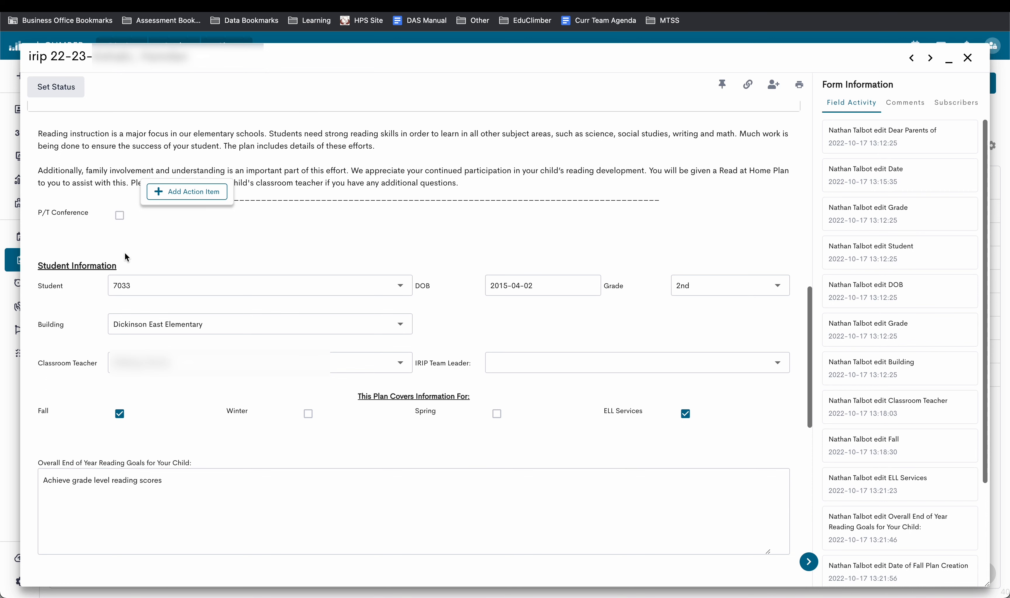
scroll(124, 251, down, 3)
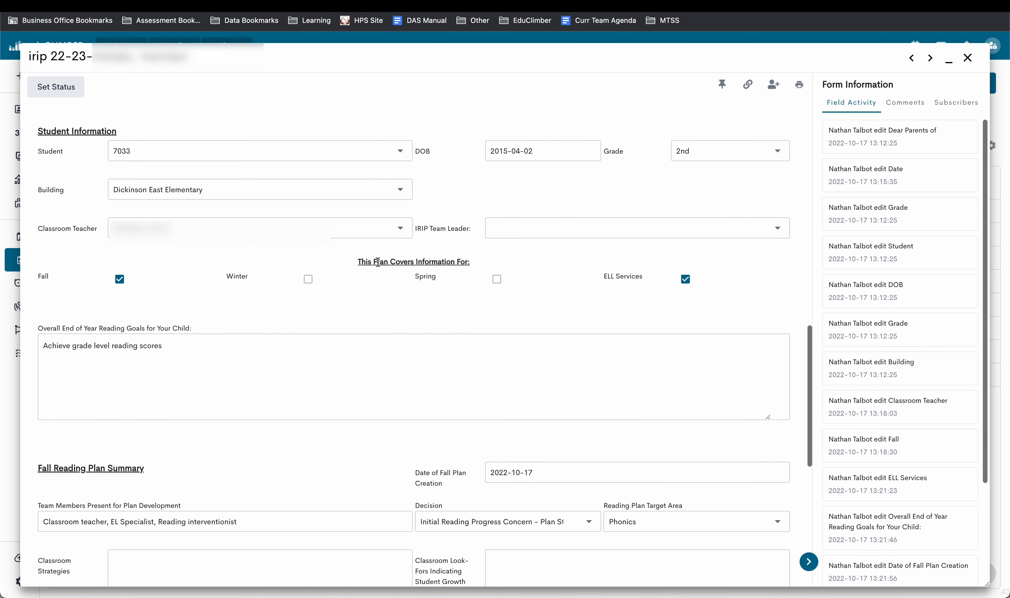
click(308, 281)
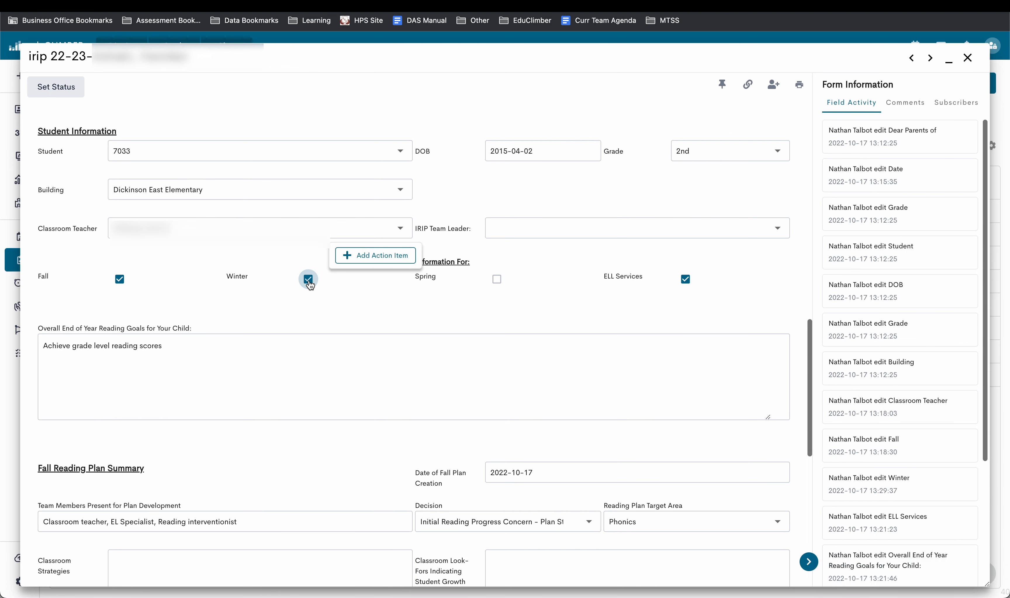
- Try Plan Continued or Adapted and Goal Met - Plan Discontinued as the winter need, and view the available form statuses
scroll(683, 329, down, 3)
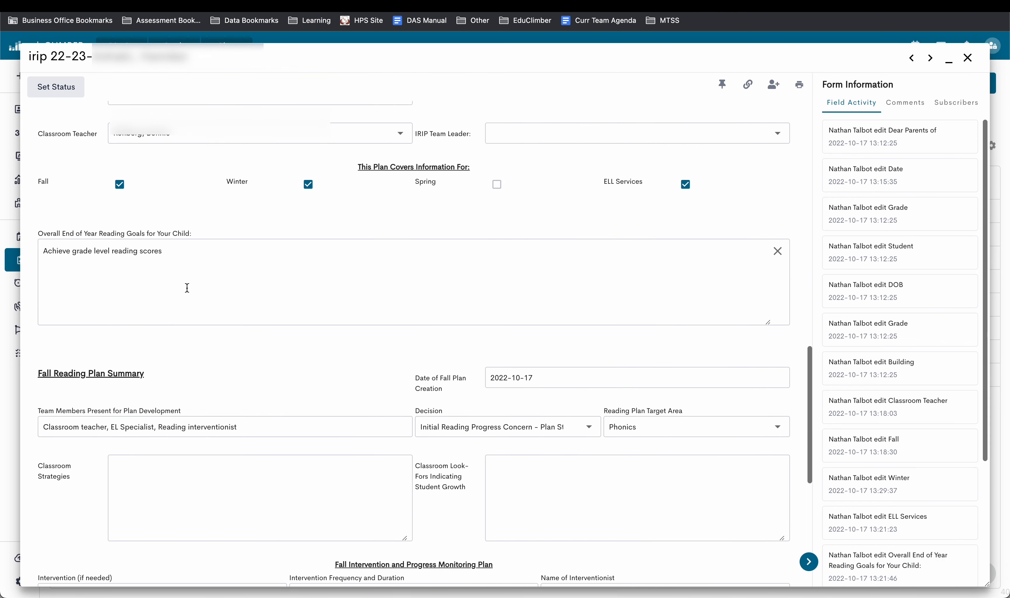
scroll(187, 288, down, 1)
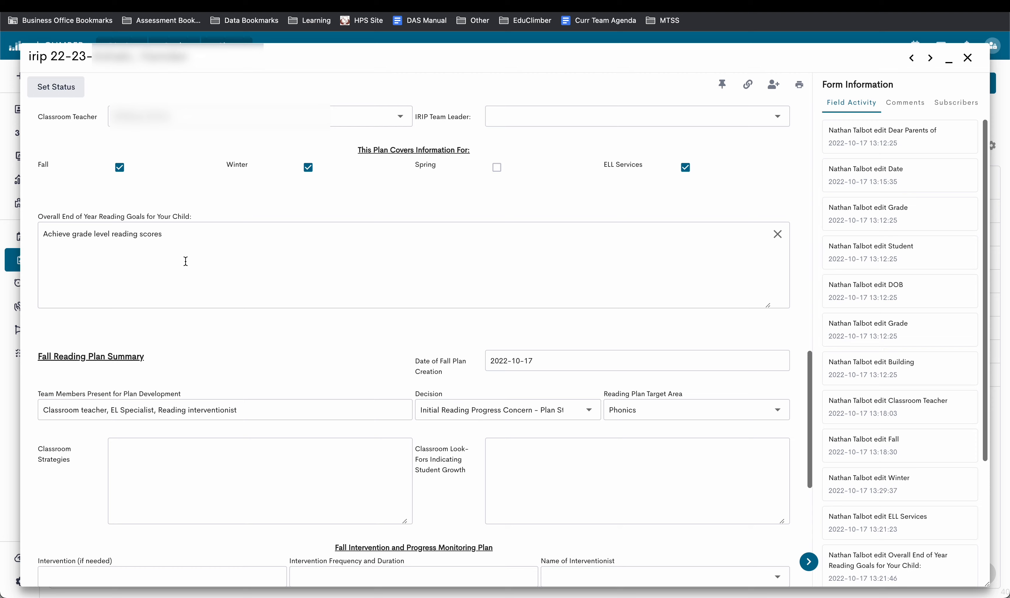
scroll(186, 262, down, 3)
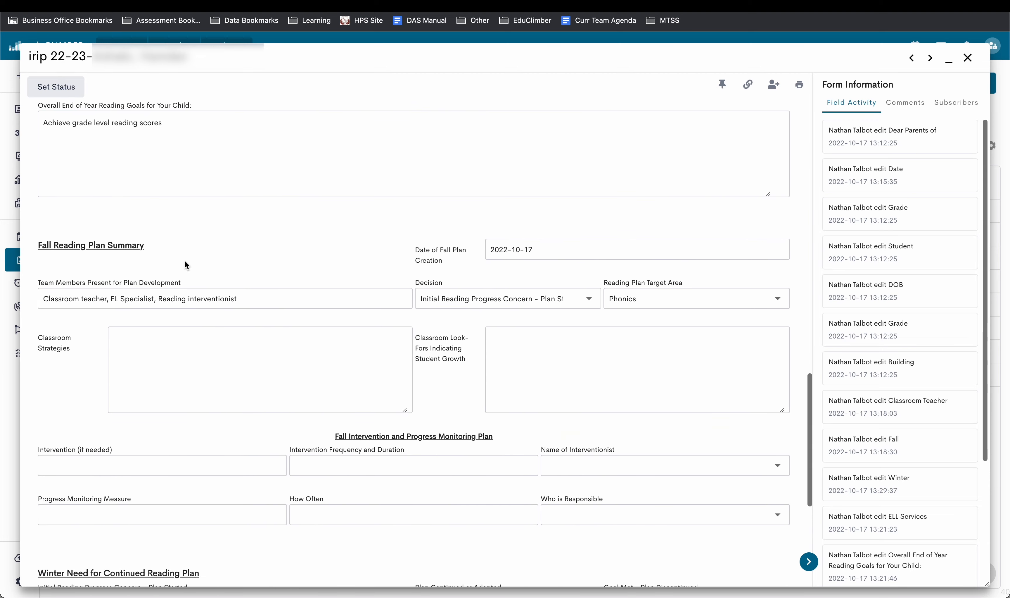
scroll(186, 262, down, 3)
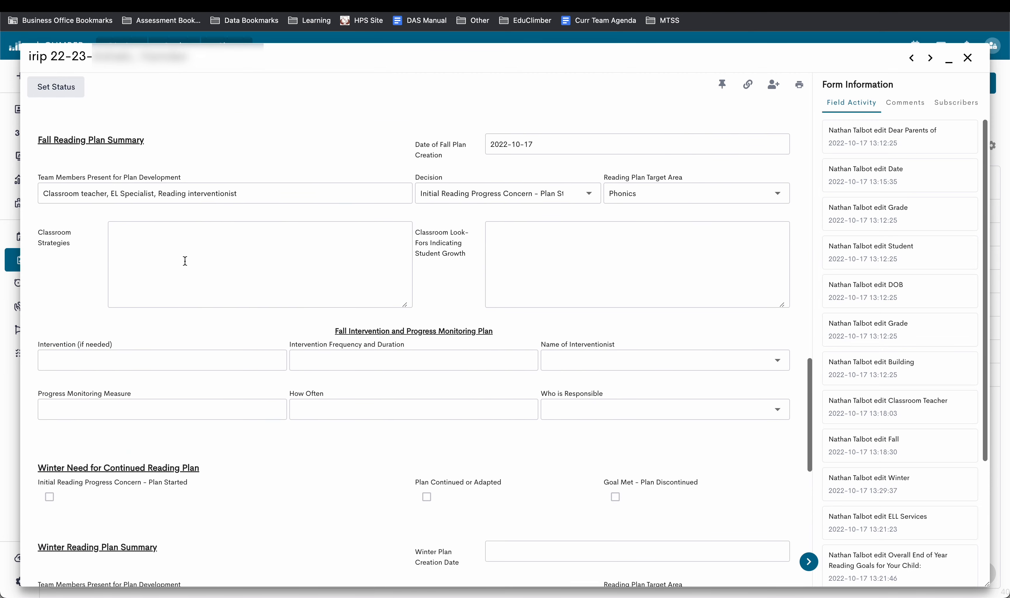
scroll(148, 374, down, 5)
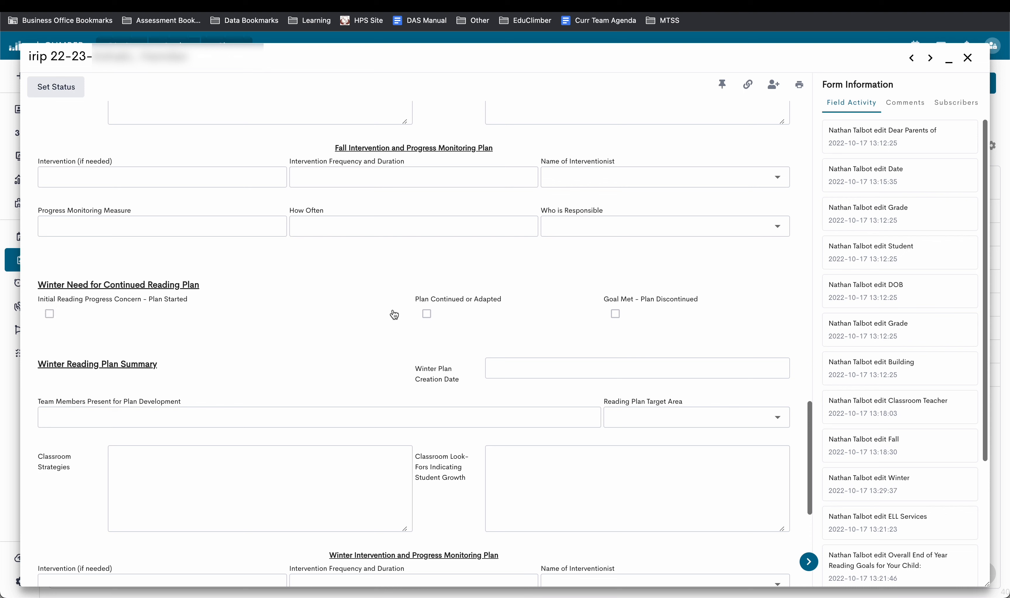
click(427, 314)
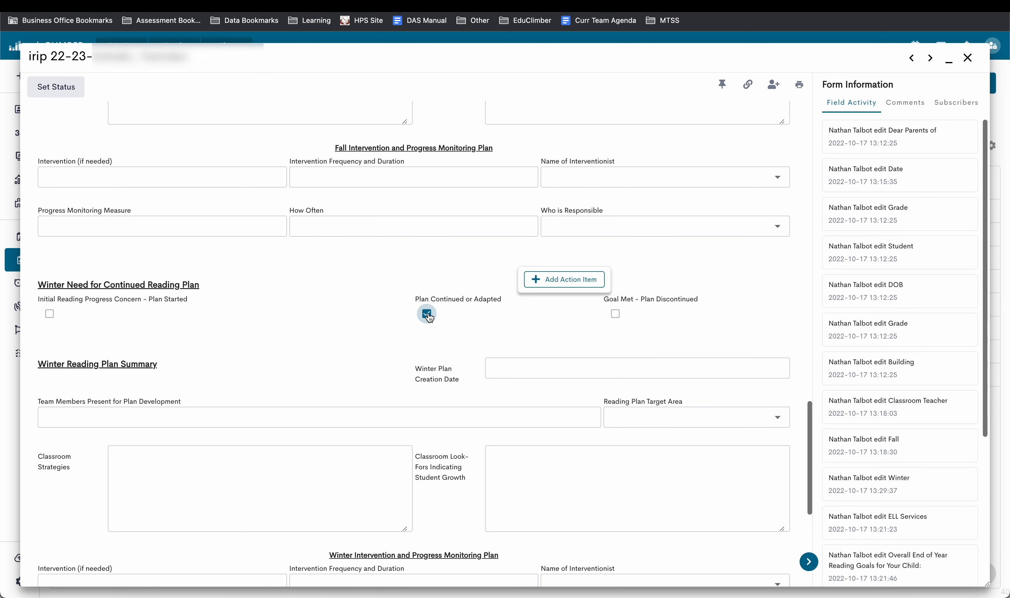
click(428, 315)
click(616, 315)
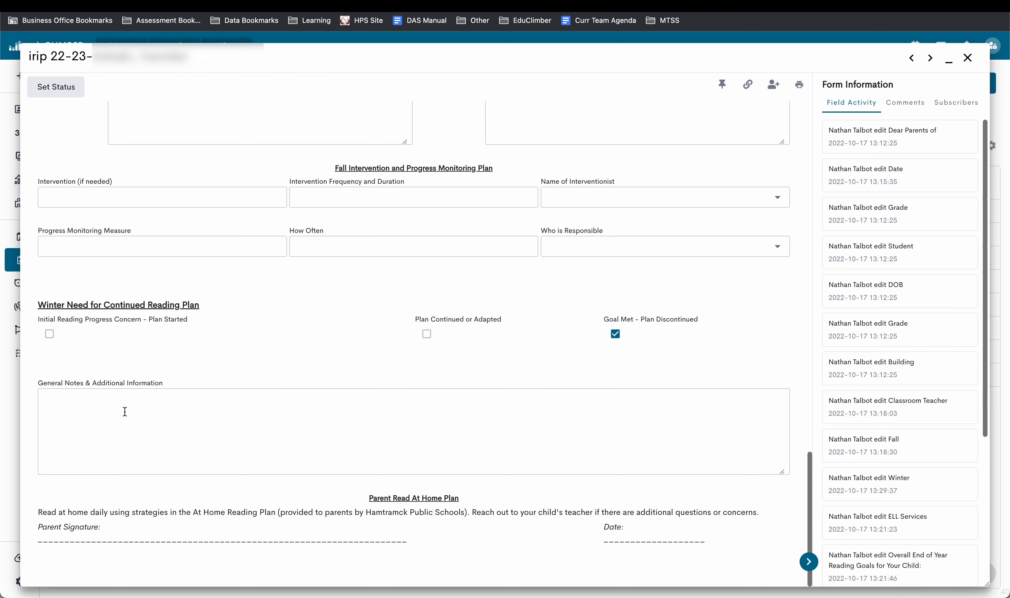
click(79, 86)
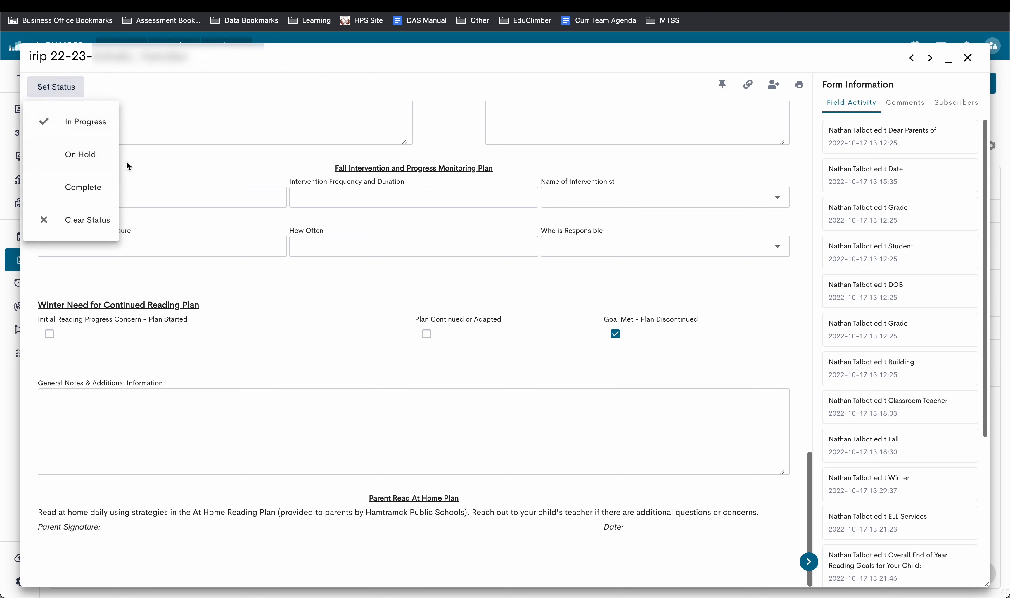
click(117, 85)
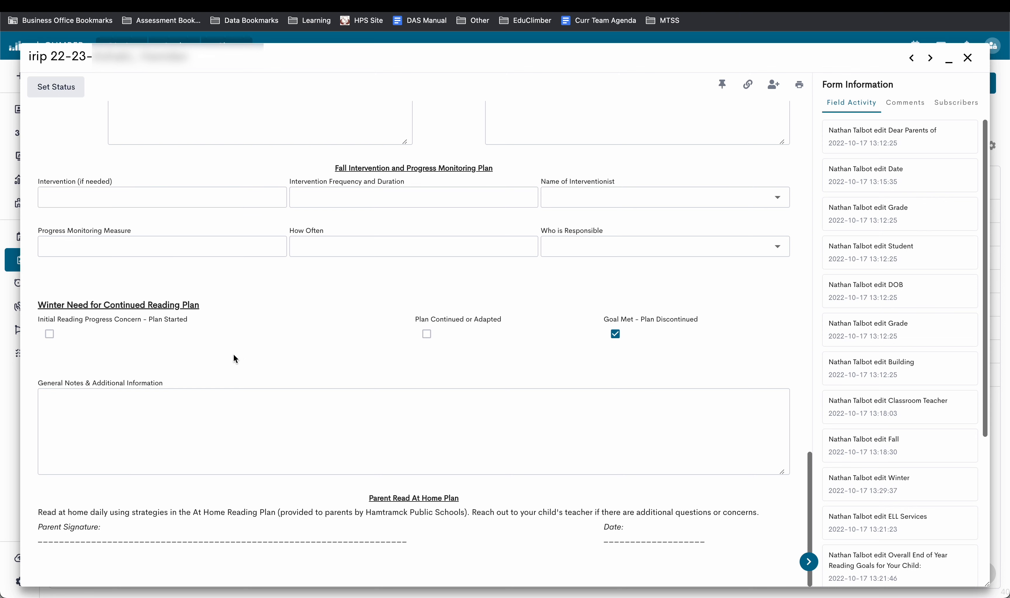
- Switch the winter need to Plan Continued or Adapted and set the Winter Plan Creation Date to 2022-12-12
click(616, 333)
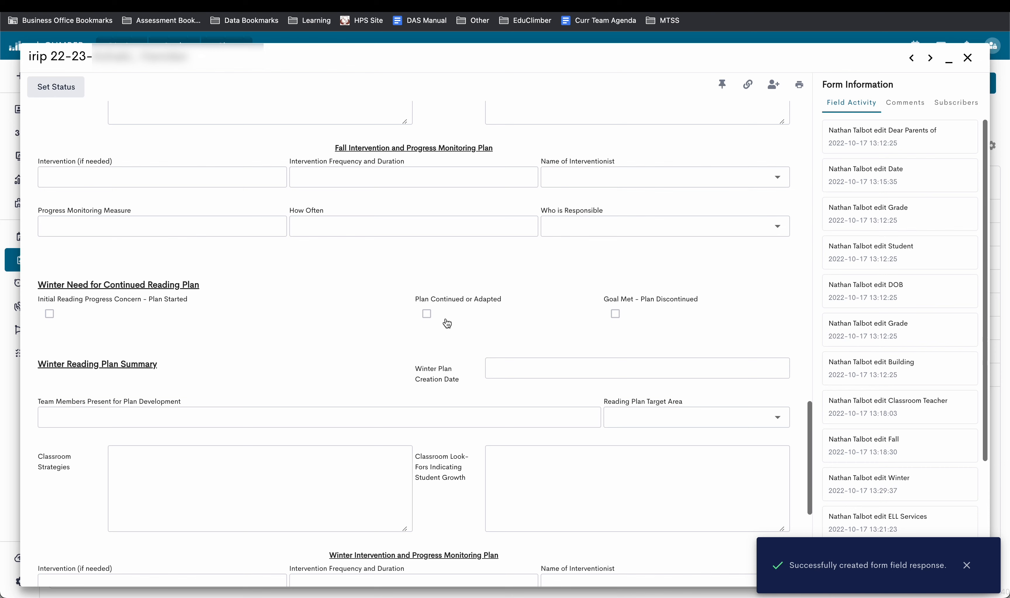
click(427, 314)
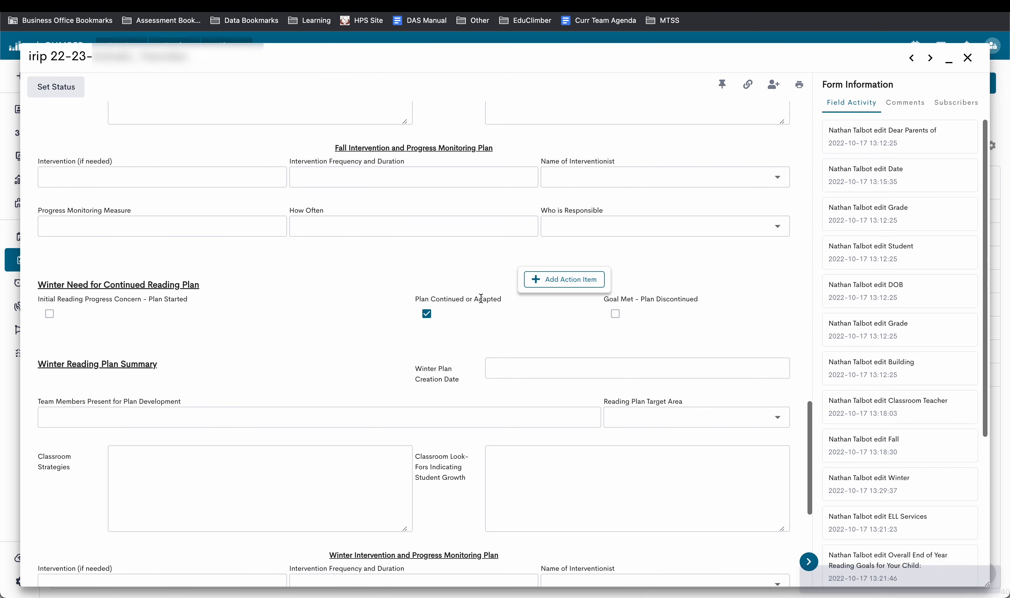
scroll(235, 299, down, 3)
scroll(234, 300, down, 2)
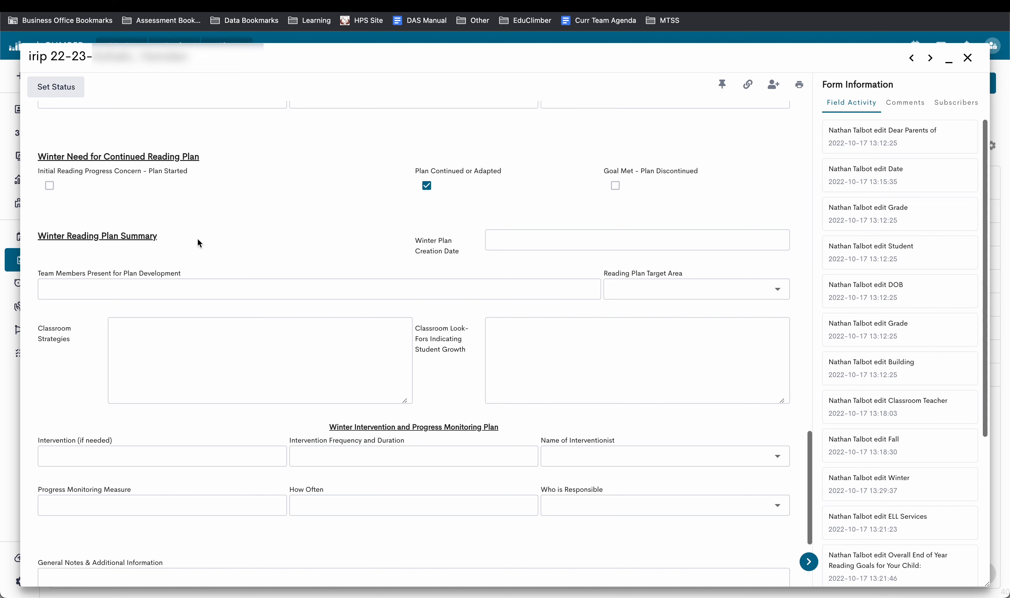
click(524, 239)
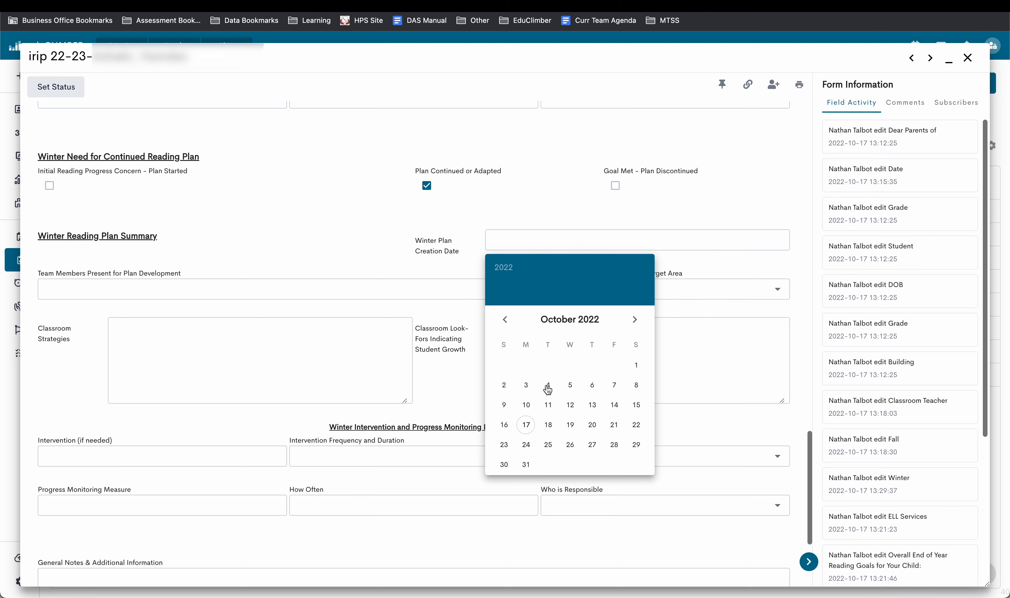
click(634, 319)
click(634, 319)
click(533, 404)
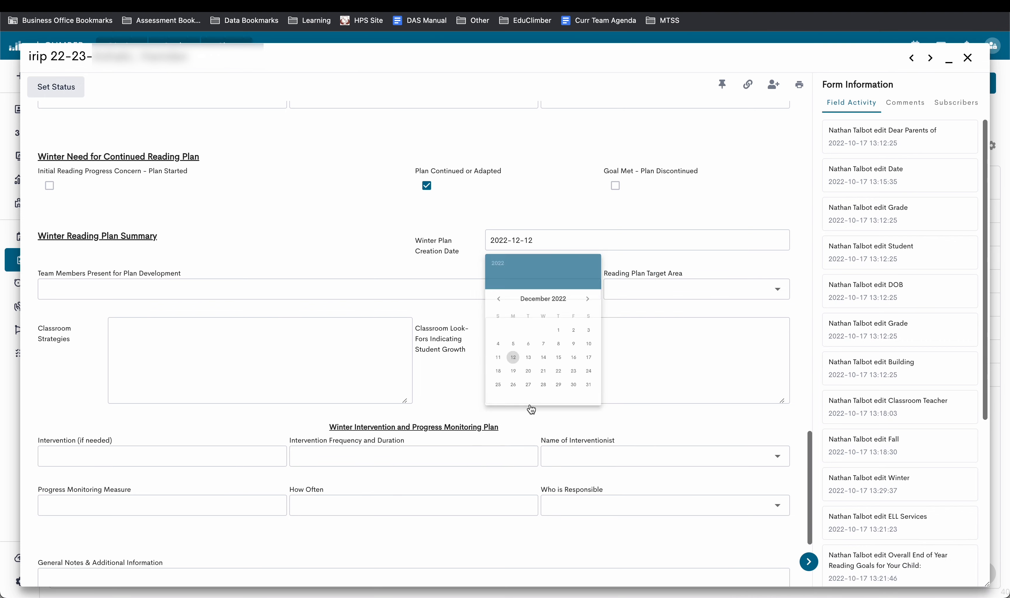
- Enter "Classroom Teacher, EL Specialist" as the winter plan's team members and set its Reading Plan Target Area to Phonics
click(154, 291)
text(Classro)
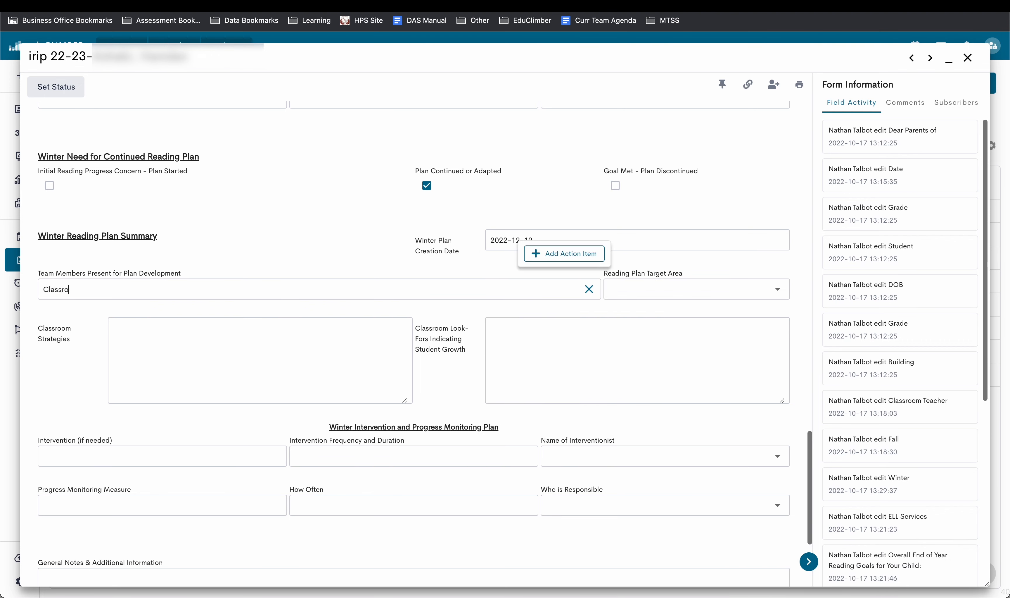
text(om Teacher, EL Specialist)
click(659, 287)
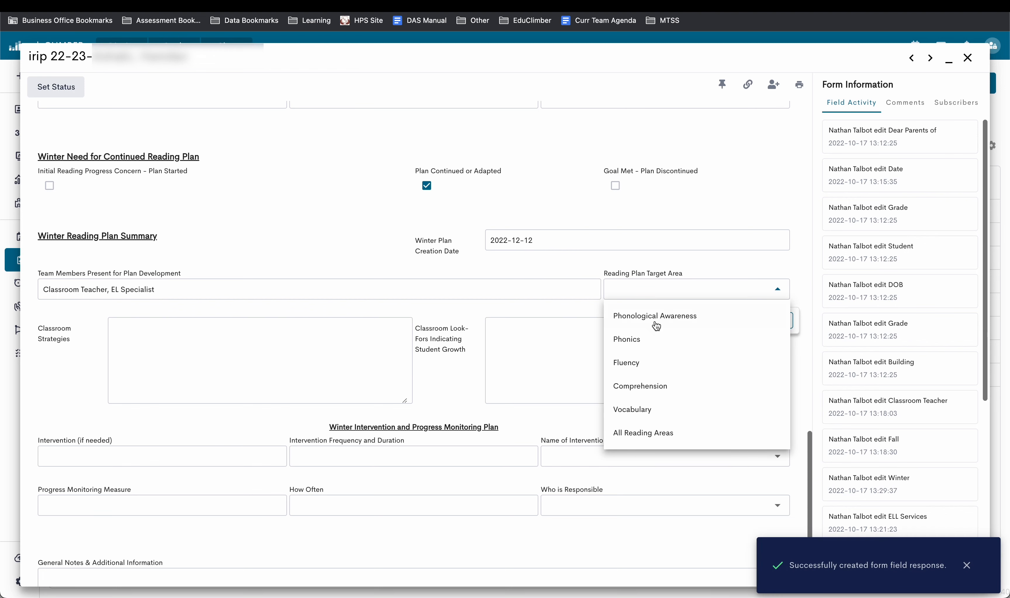
click(646, 346)
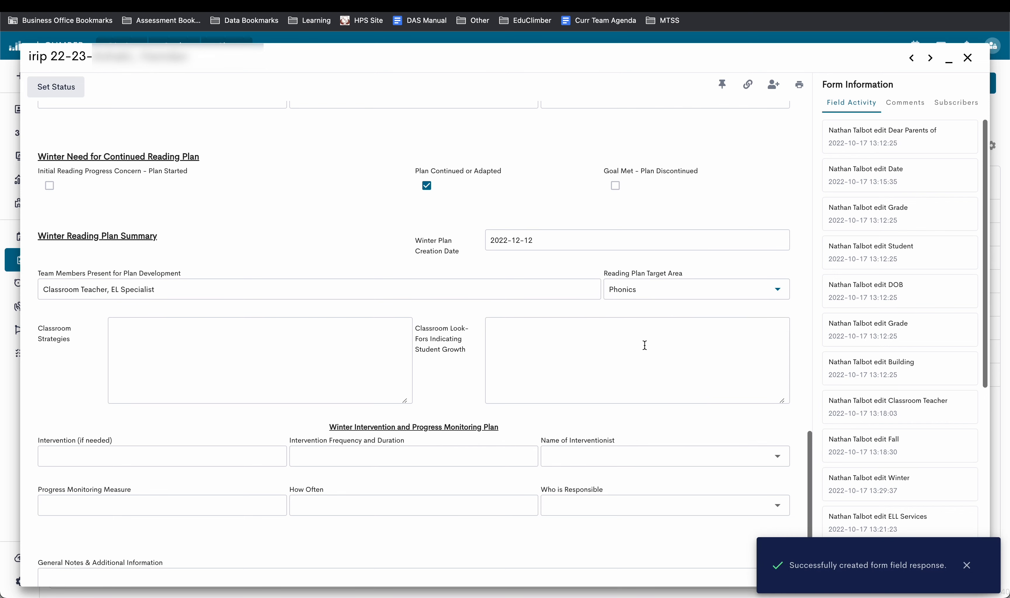
- Enter "Continuing Fall strategies." as the winter plan's Classroom Strategies
scroll(188, 312, down, 1)
click(189, 312)
text(Continuing Fall stategies.)
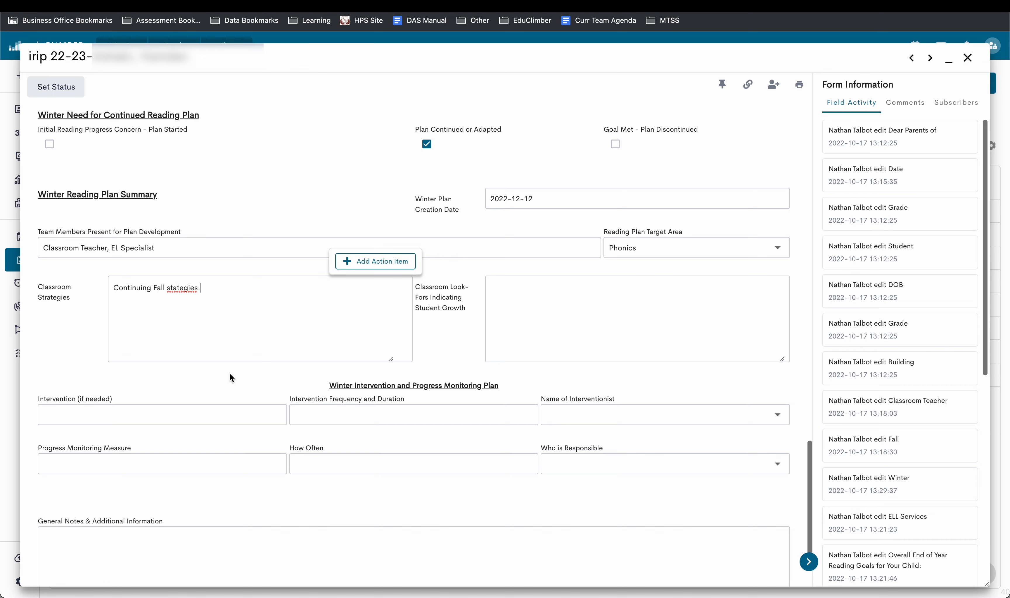
- Enter "Your student is seeing growth, please continue with your at-home supports!" in General Notes & Additional Information
scroll(224, 408, down, 2)
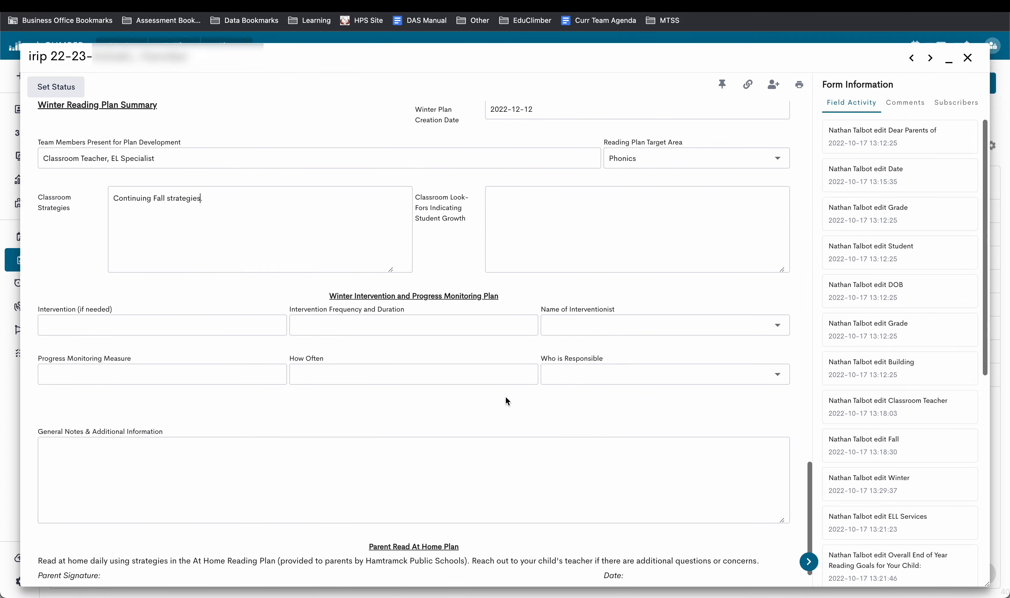
scroll(360, 418, down, 1)
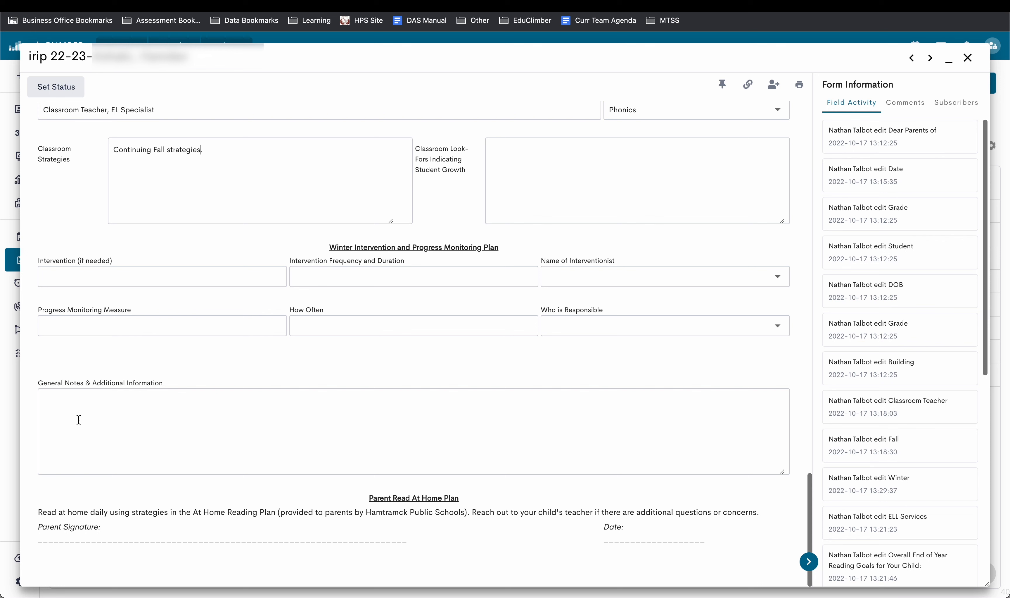
click(104, 429)
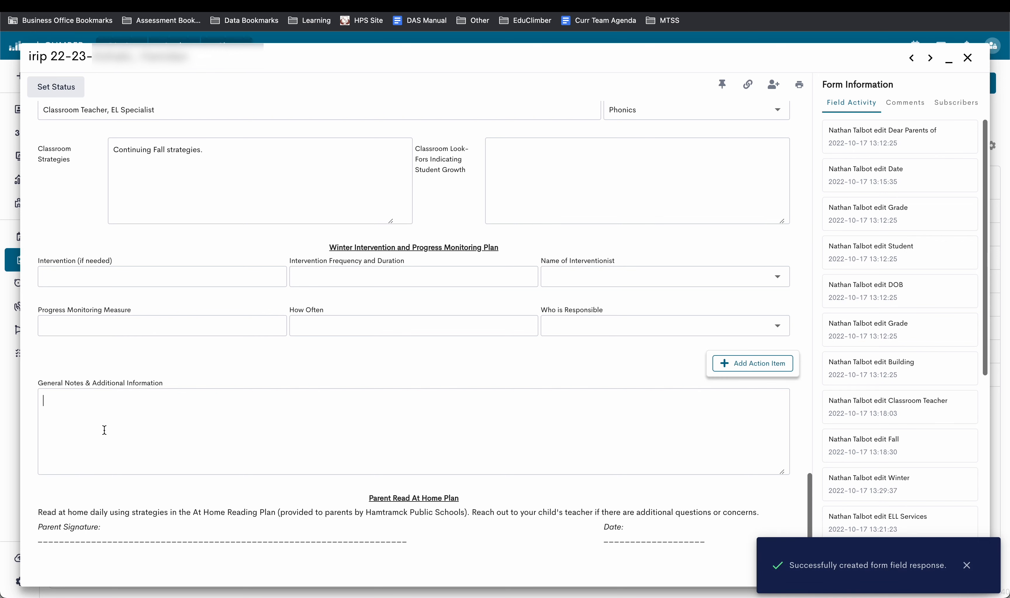
text(Your student is seeing growth, please continue with your at-home supports!)
- Set the winter-updated form's status to In Progress and close the form
click(60, 94)
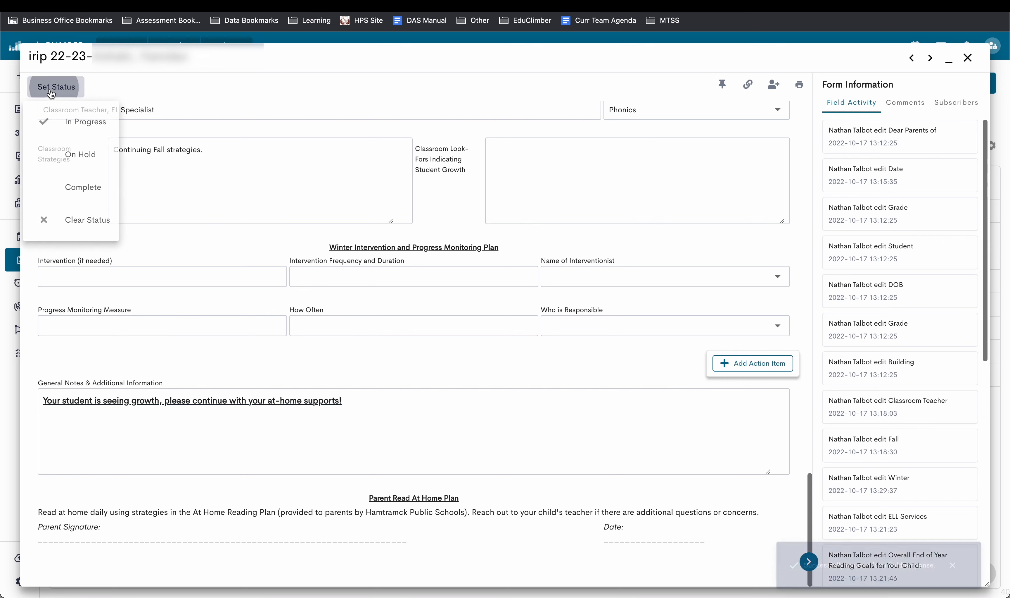
click(81, 125)
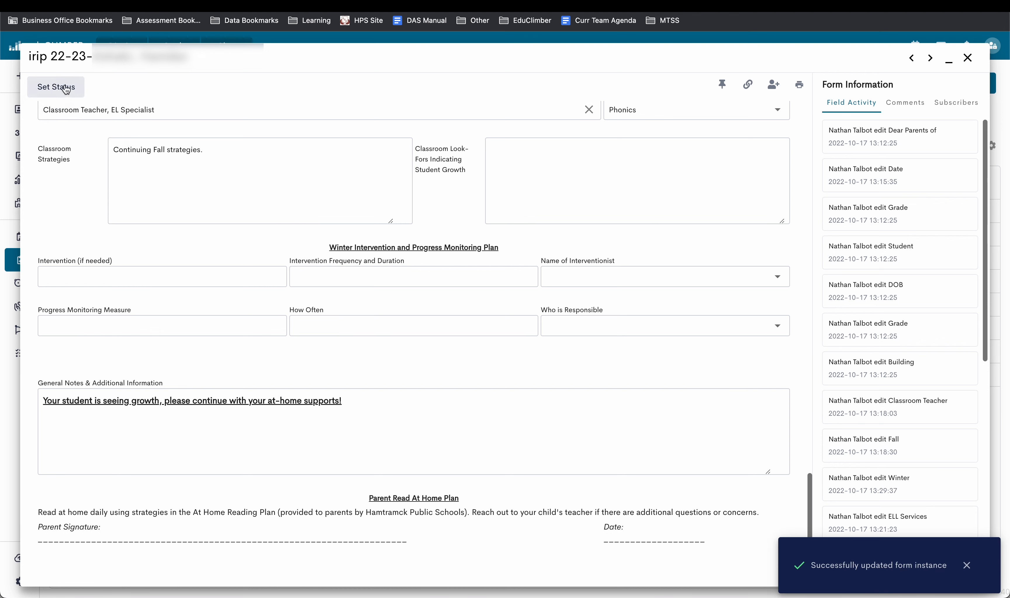
click(966, 59)
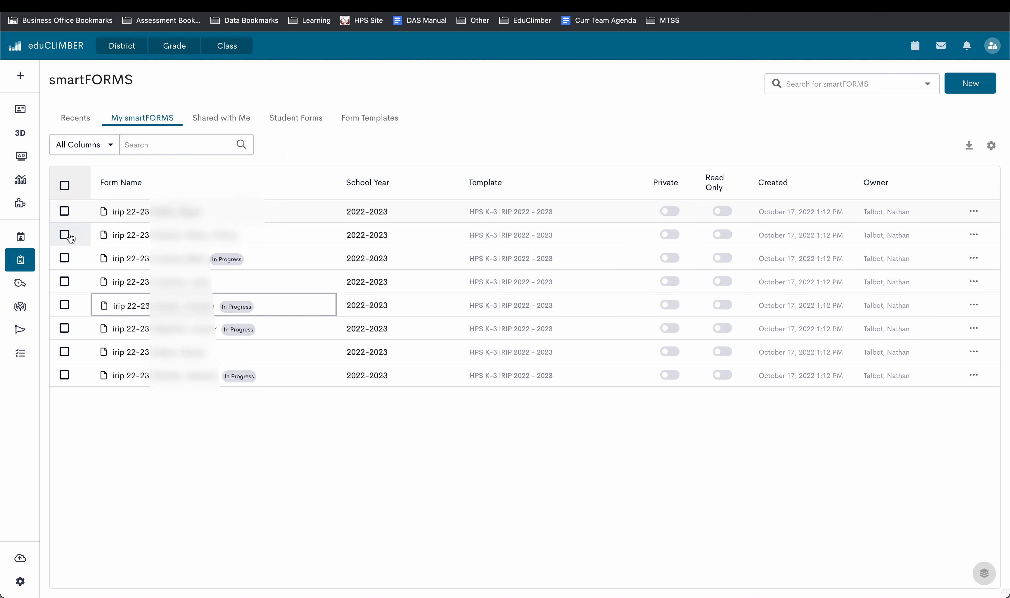
- Select only the four irip 22-23 forms marked In Progress and download them as a zip file
click(65, 258)
click(64, 305)
click(64, 328)
click(65, 375)
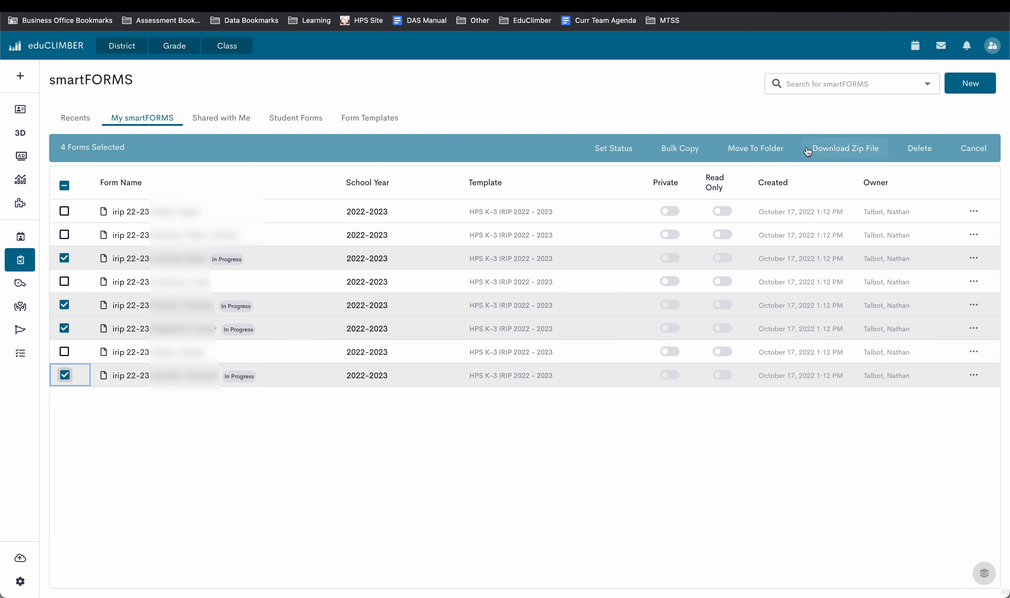
click(827, 151)
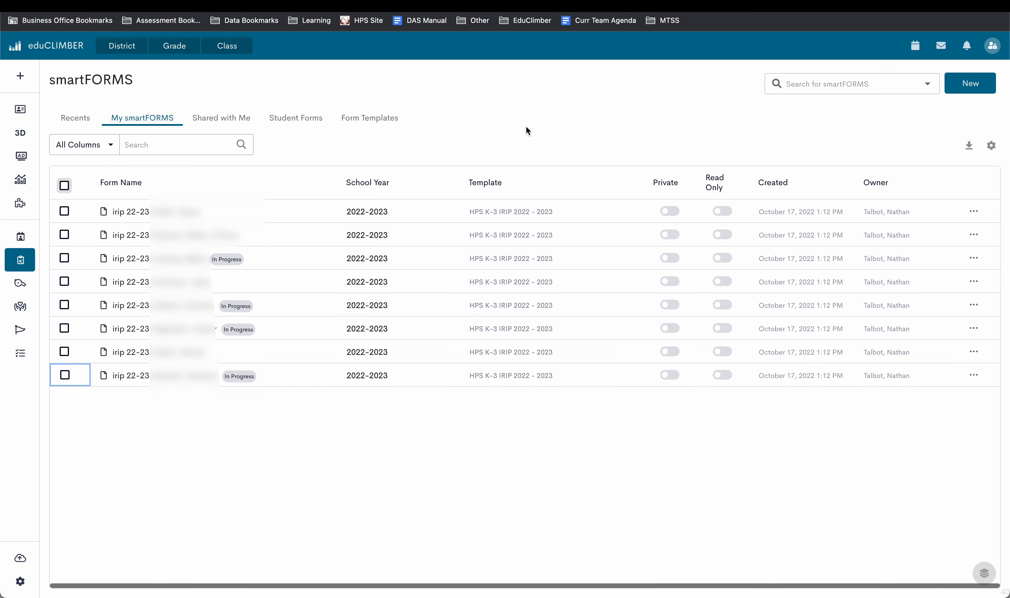